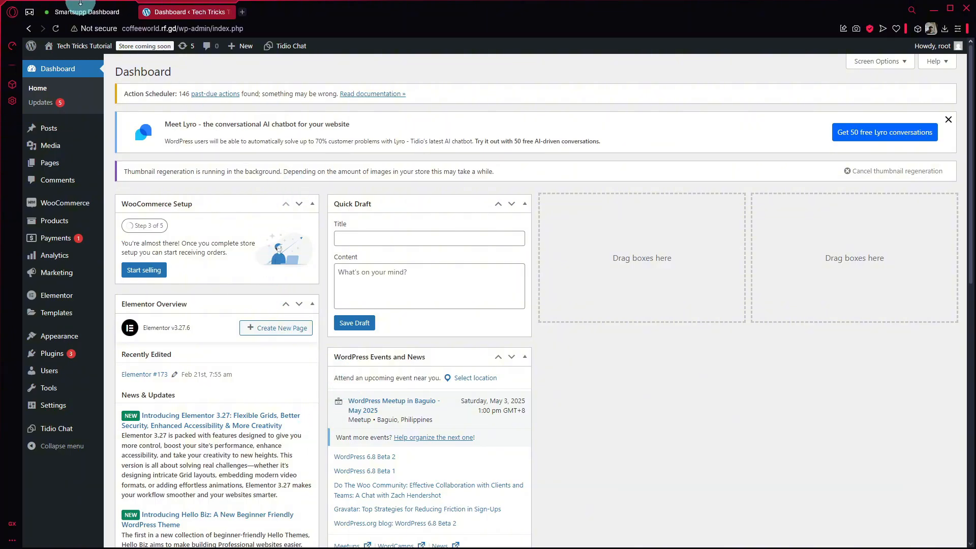
Step: Move from the WordPress admin dashboard to the Smartsupp live chat setup tab
{"action": "left_click", "coordinate": [82, 11]}
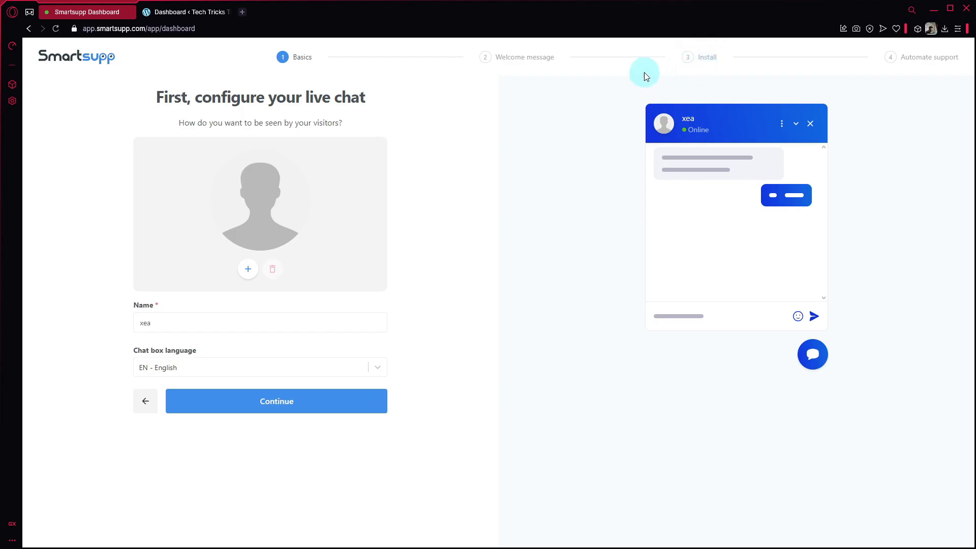
{"action": "left_click", "coordinate": [186, 6]}
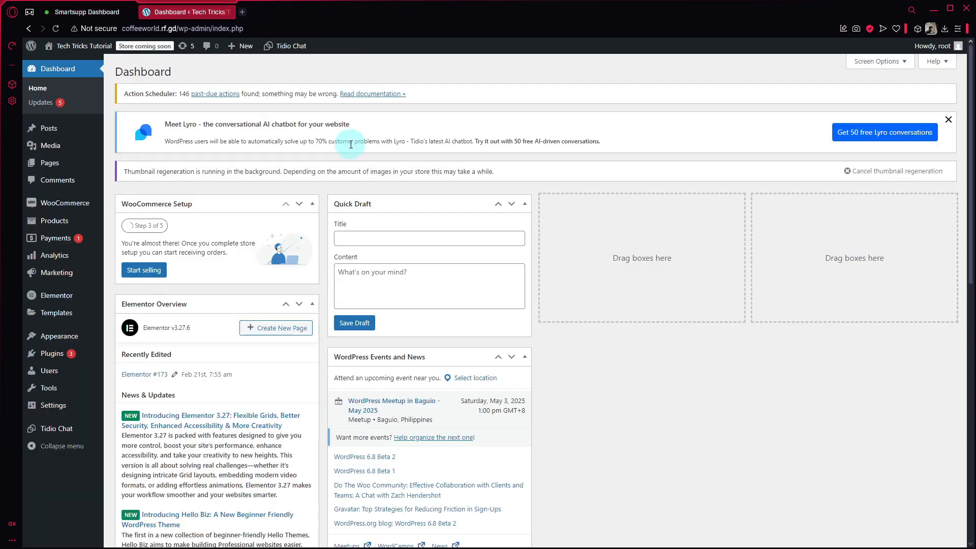
{"action": "left_click", "coordinate": [87, 9]}
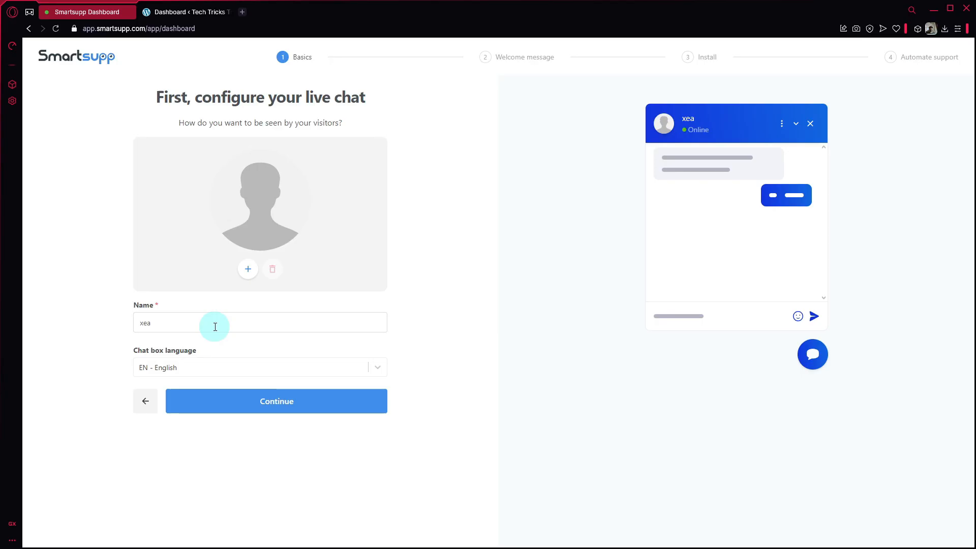
Step: Replace the agent's display name, keep EN - English as the chat language, and continue
{"action": "double_click", "coordinate": [199, 326]}
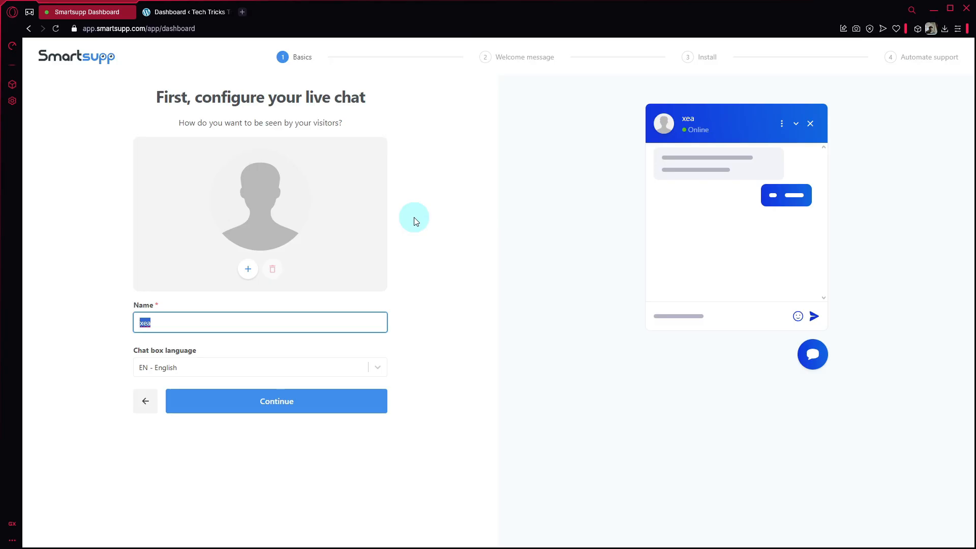
{"action": "type", "text": "Sean"}
{"action": "left_click", "coordinate": [426, 272]}
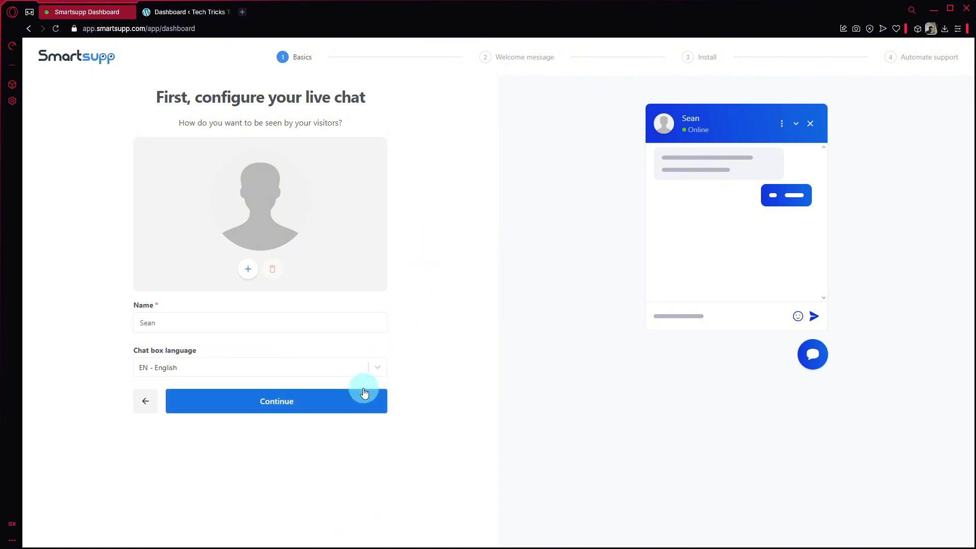
{"action": "left_click", "coordinate": [378, 366]}
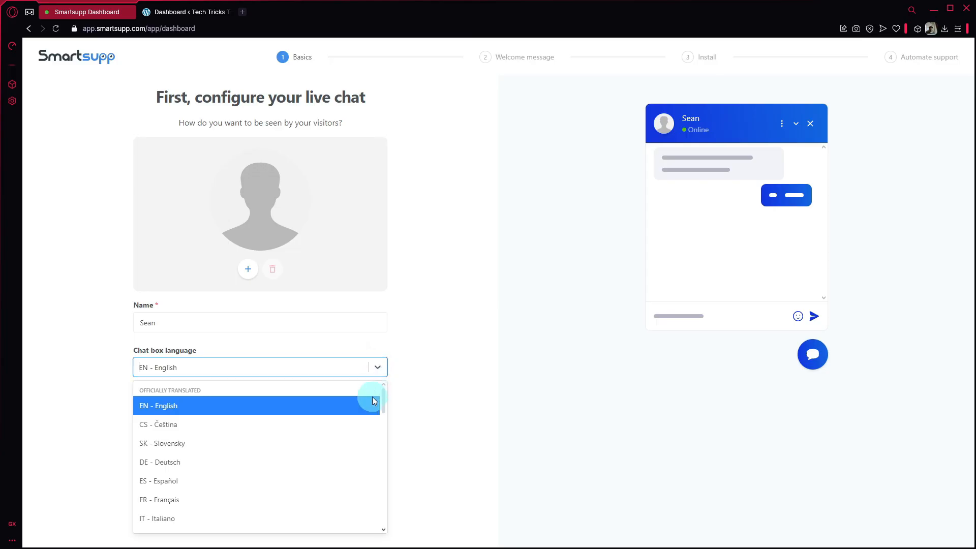
{"action": "scroll", "coordinate": [366, 432], "scroll_direction": "down", "scroll_amount": 15}
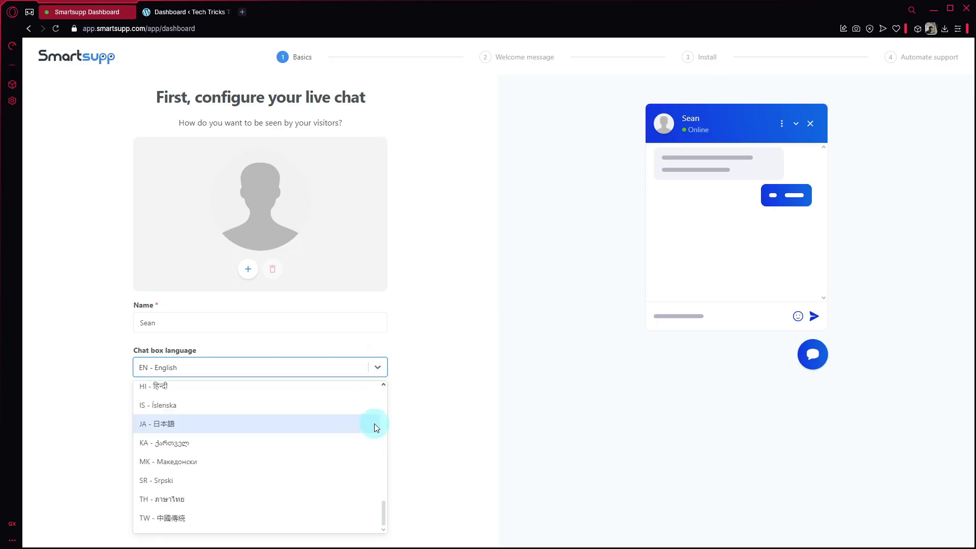
{"action": "left_click", "coordinate": [462, 366]}
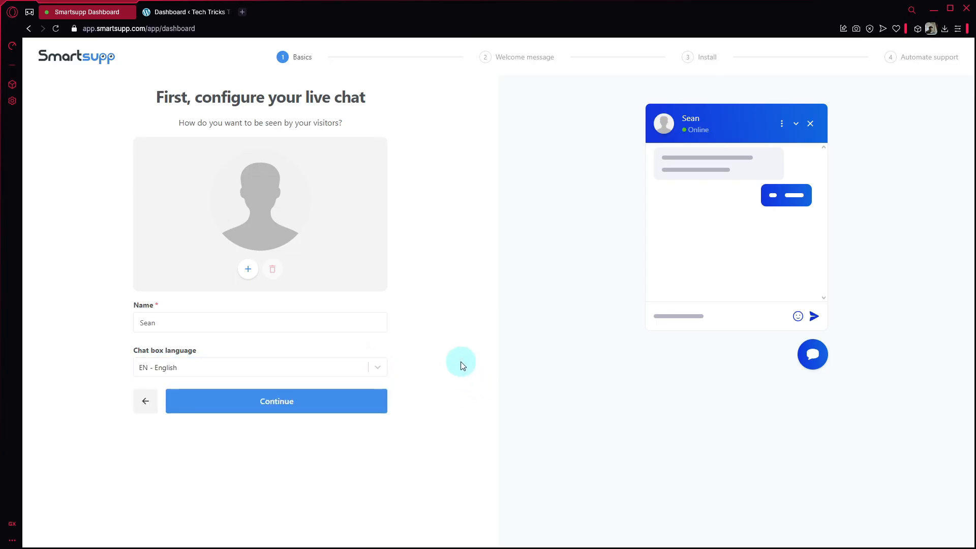
{"action": "left_click", "coordinate": [369, 399]}
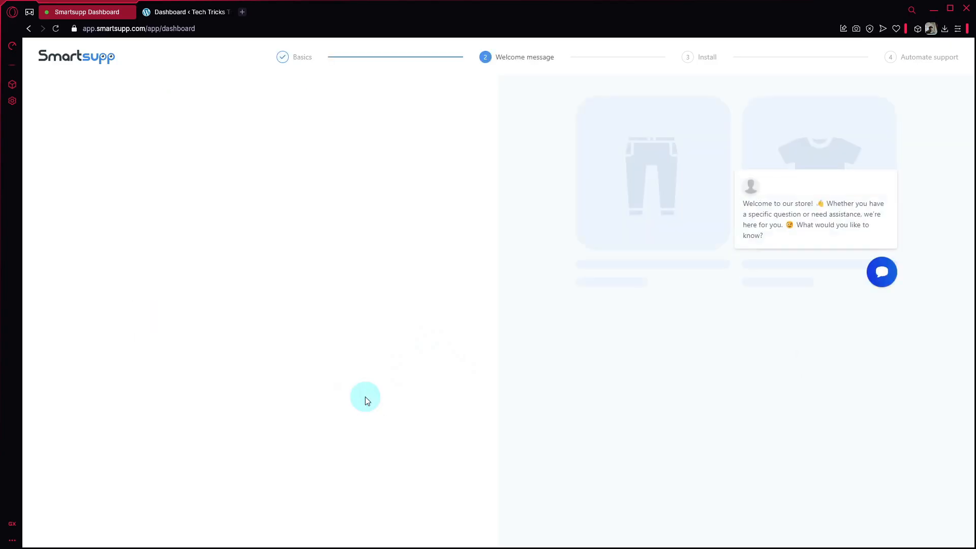
{"action": "left_click", "coordinate": [282, 57]}
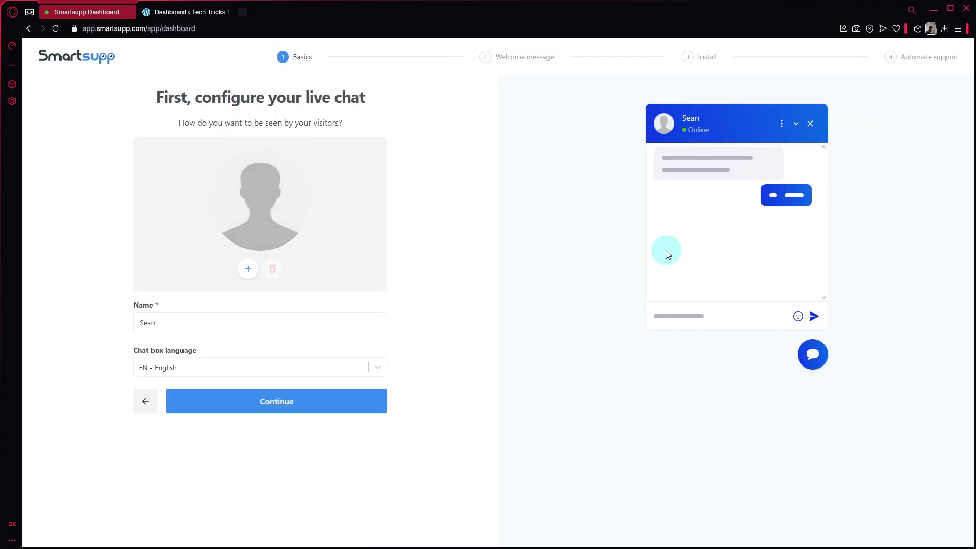
{"action": "left_click", "coordinate": [252, 409]}
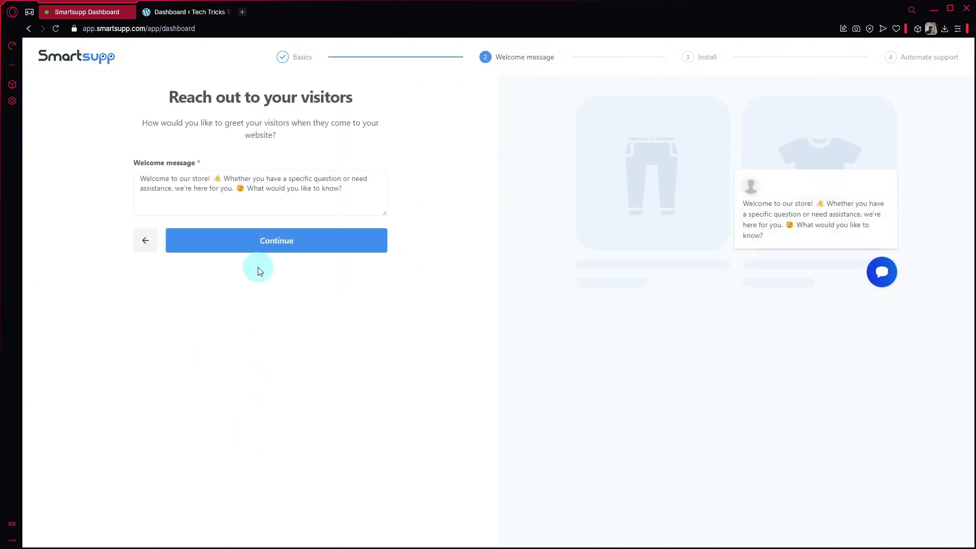
{"action": "left_click", "coordinate": [256, 201]}
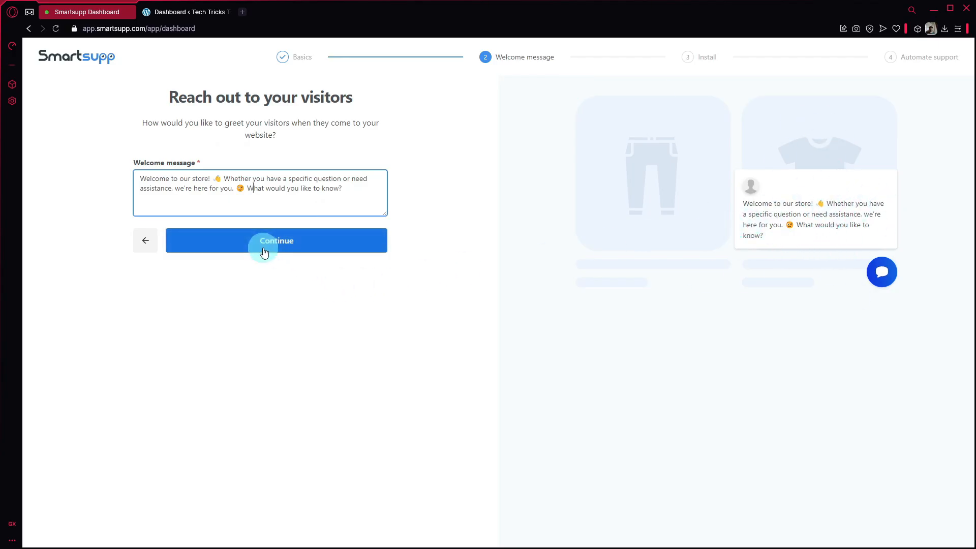
Step: Advance to the Install step, show the WordPress plugin instructions, then return to WordPress
{"action": "left_click", "coordinate": [350, 243]}
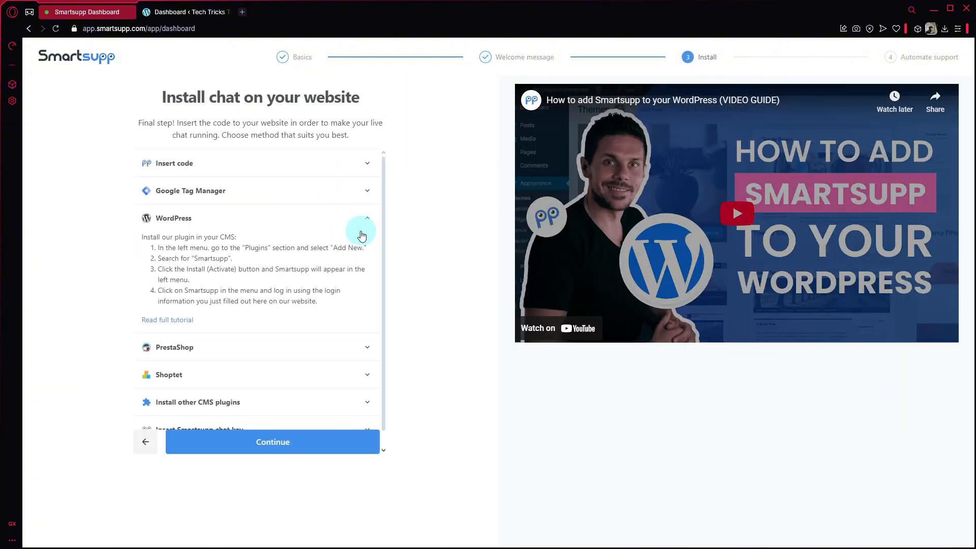
{"action": "scroll", "coordinate": [319, 263], "scroll_direction": "down", "scroll_amount": 1}
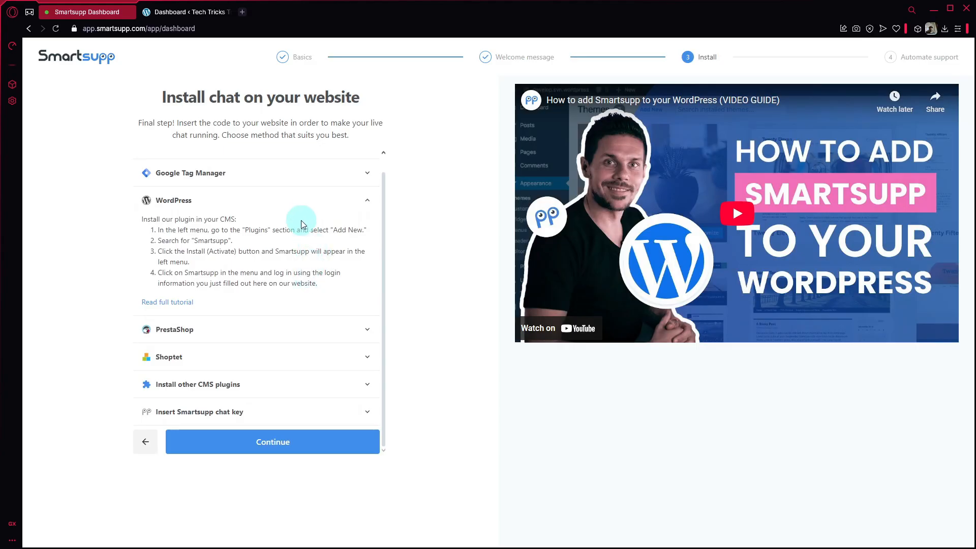
{"action": "scroll", "coordinate": [299, 229], "scroll_direction": "up", "scroll_amount": 1}
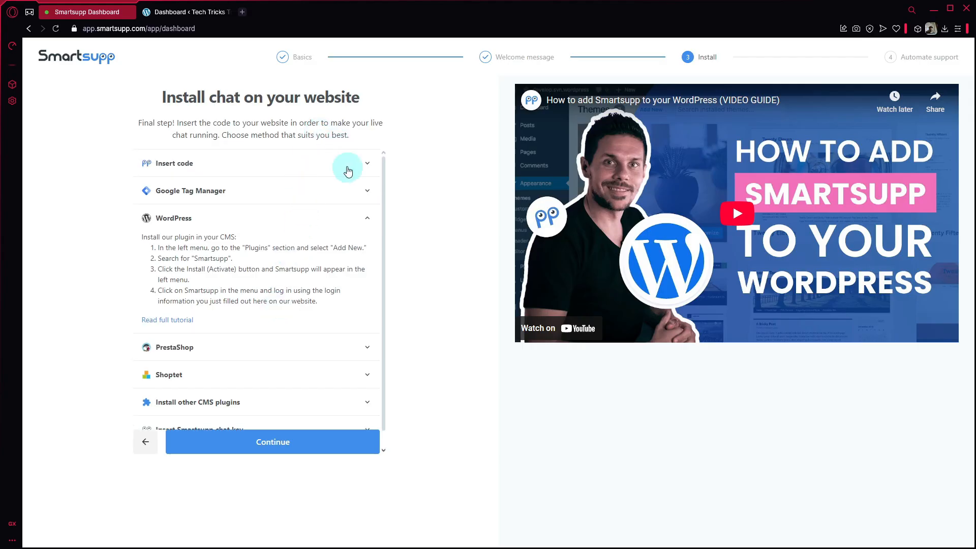
{"action": "left_click", "coordinate": [355, 163]}
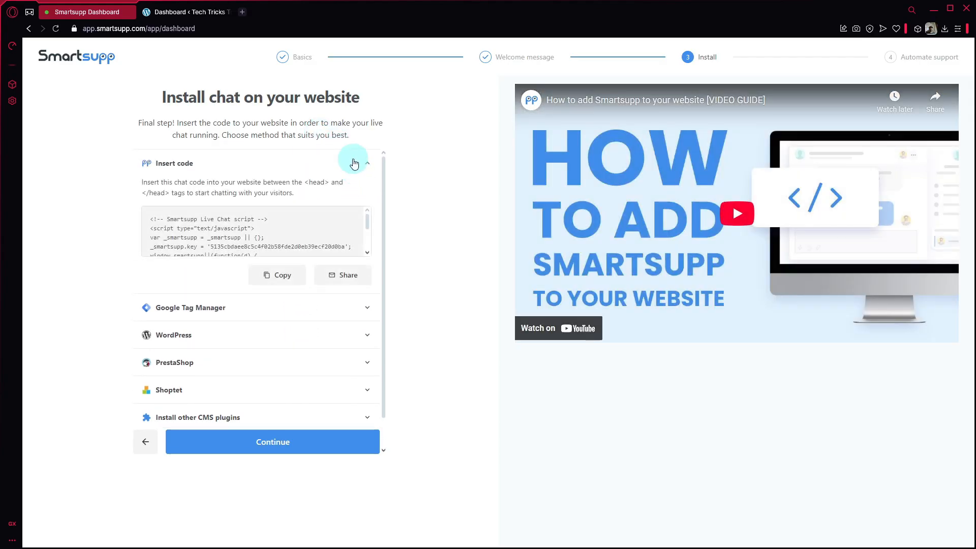
{"action": "left_click", "coordinate": [355, 163]}
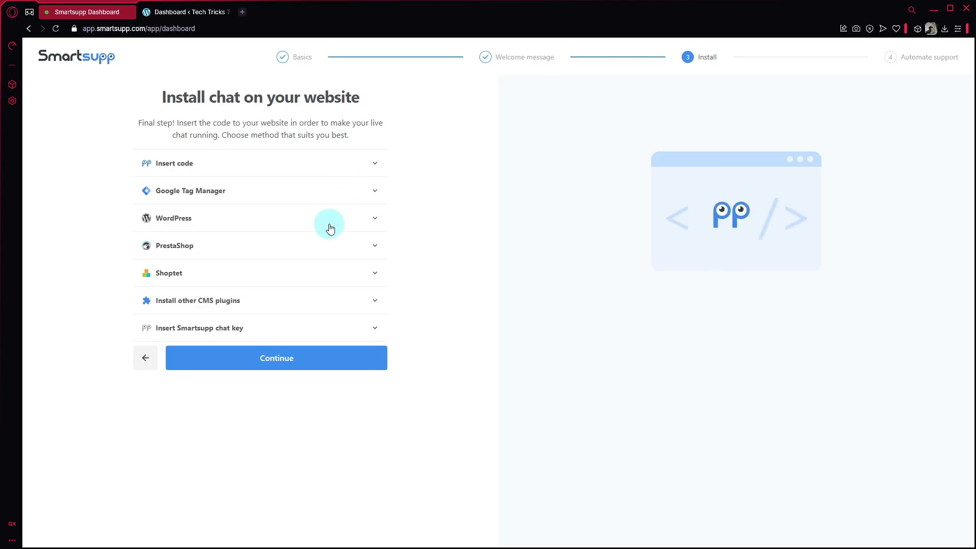
{"action": "left_click", "coordinate": [355, 219]}
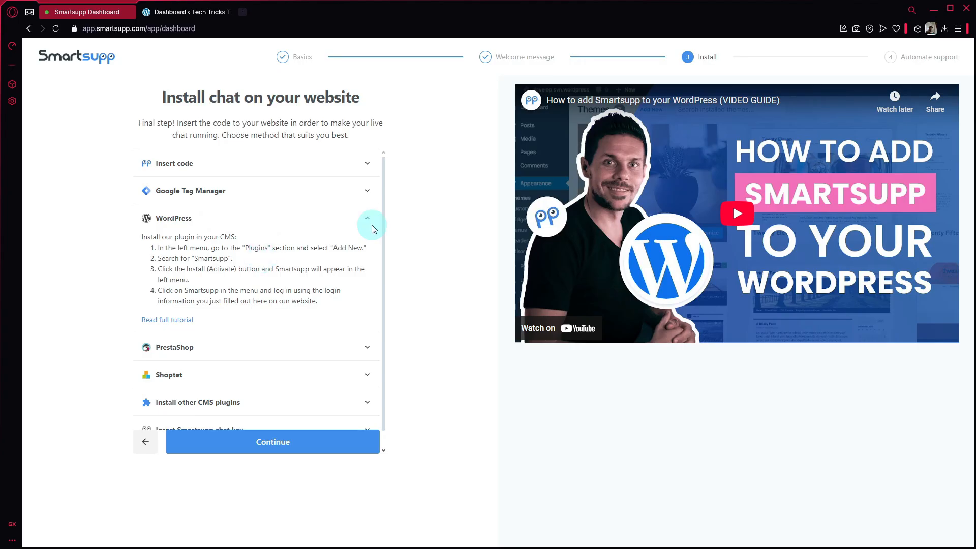
{"action": "left_click", "coordinate": [169, 10]}
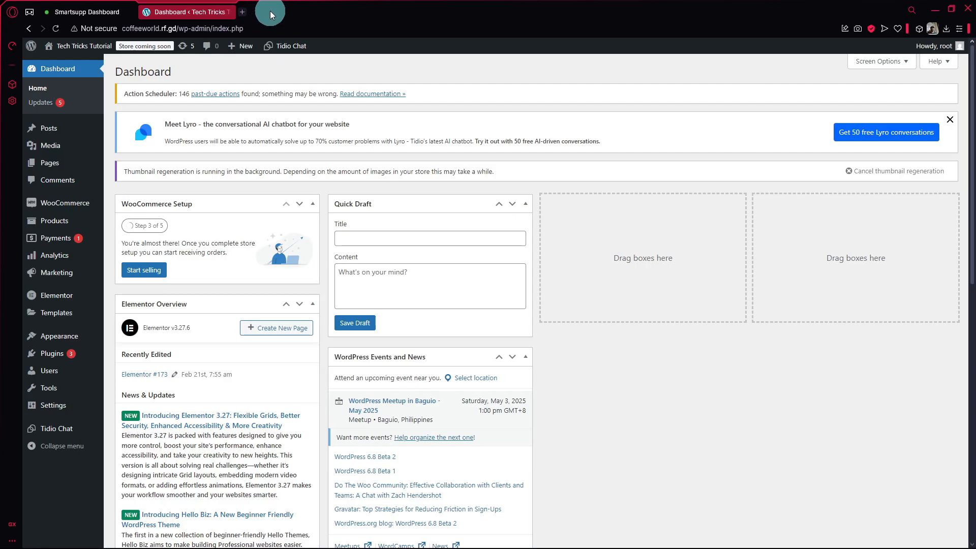
Step: Go from the Plugins page to the Add New Plugin directory
{"action": "left_click", "coordinate": [54, 360]}
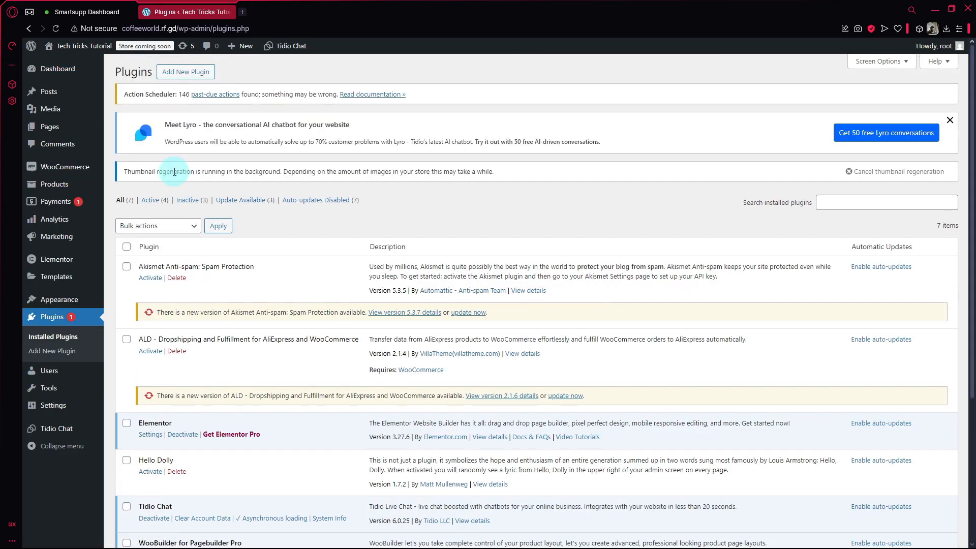
{"action": "left_click", "coordinate": [186, 77]}
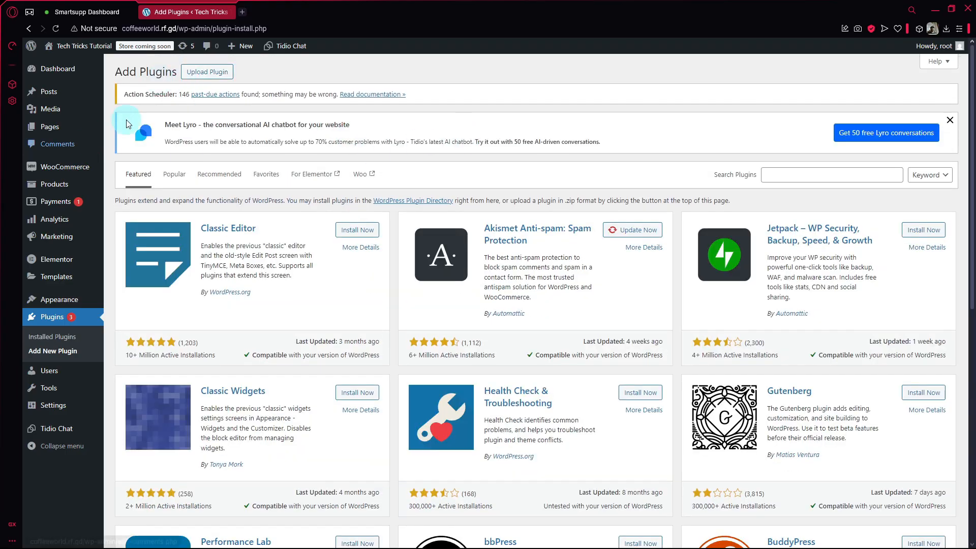
{"action": "scroll", "coordinate": [502, 190], "scroll_direction": "down", "scroll_amount": 5}
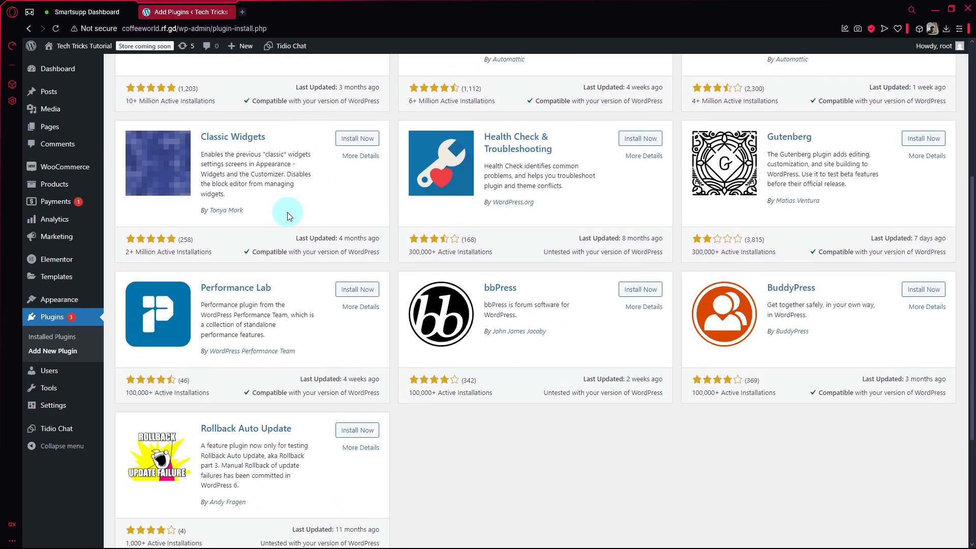
{"action": "scroll", "coordinate": [364, 213], "scroll_direction": "up", "scroll_amount": 5}
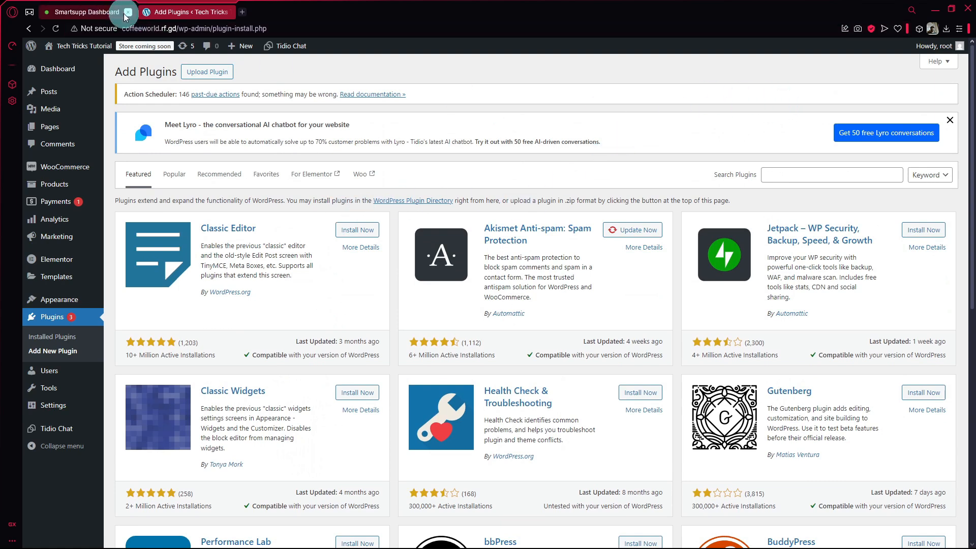
Step: Search plugins for 'smartsupp', fixing the typo, and install the Smartsupp live chat plugin
{"action": "left_click", "coordinate": [798, 176]}
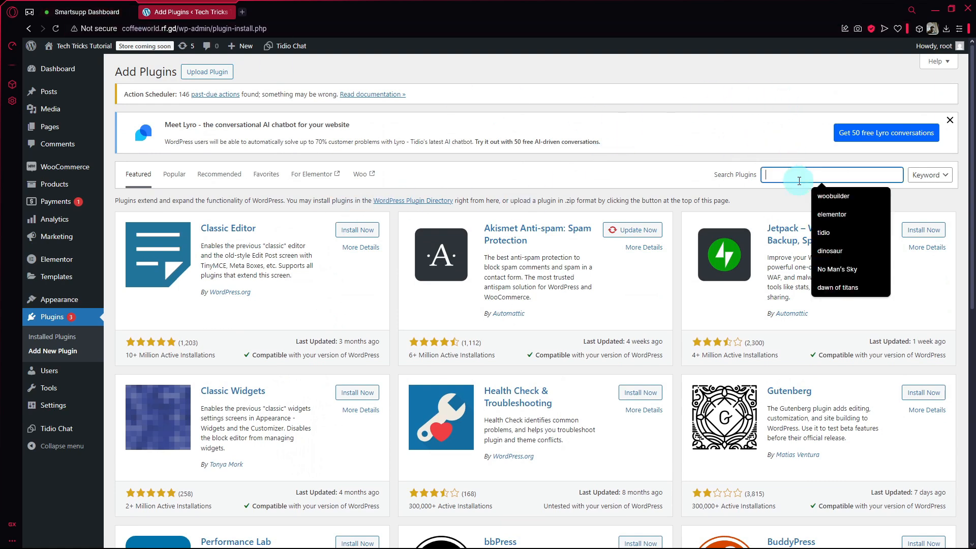
{"action": "type", "text": "snartsupp"}
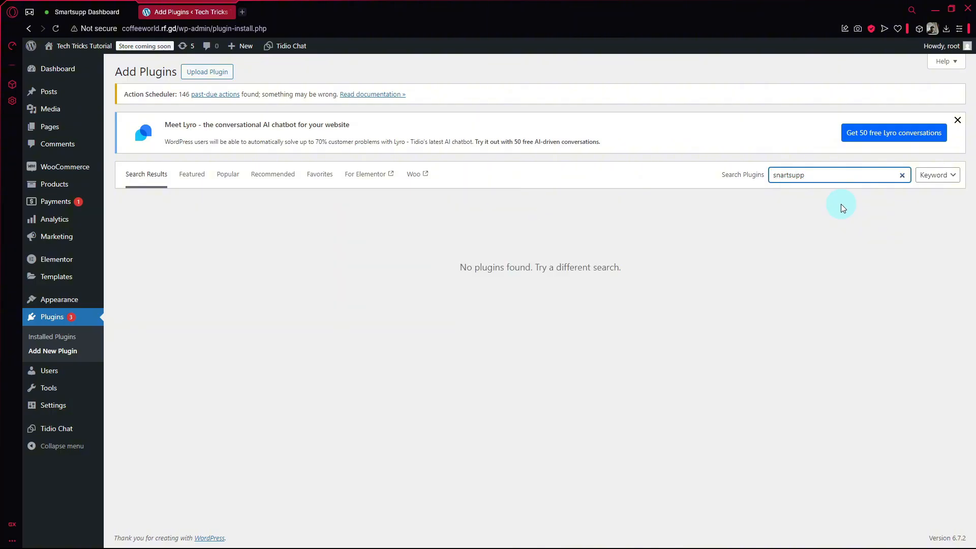
{"action": "key", "text": "Left"}
{"action": "key", "text": "Left"}
{"action": "left_click_drag", "start_coordinate": [842, 176], "coordinate": [724, 175]}
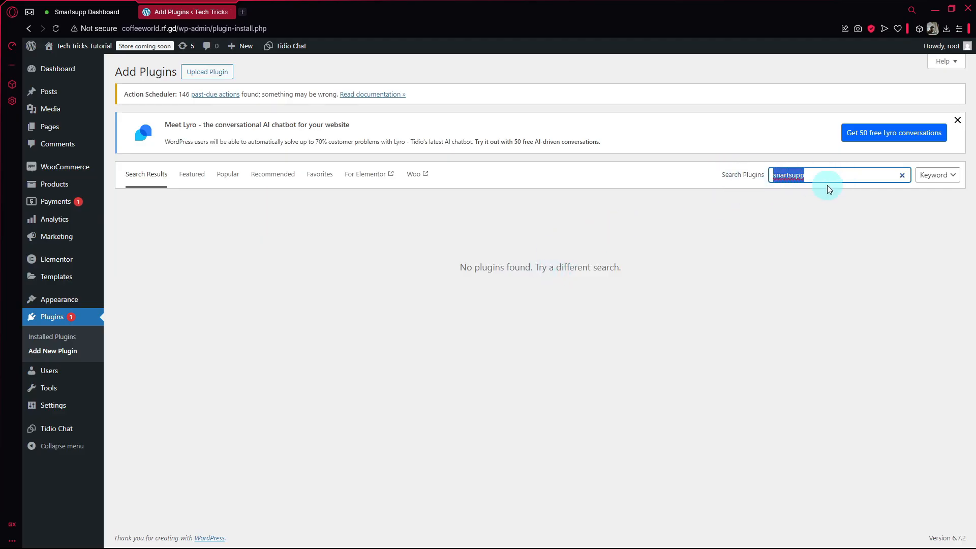
{"action": "left_click", "coordinate": [784, 178]}
{"action": "key", "text": "BackSpace"}
{"action": "type", "text": "m"}
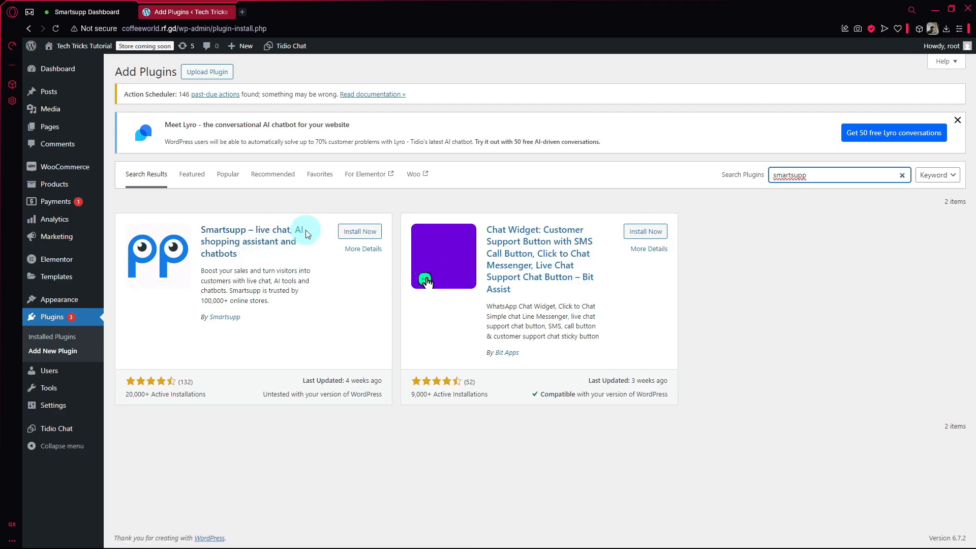
{"action": "left_click", "coordinate": [359, 232]}
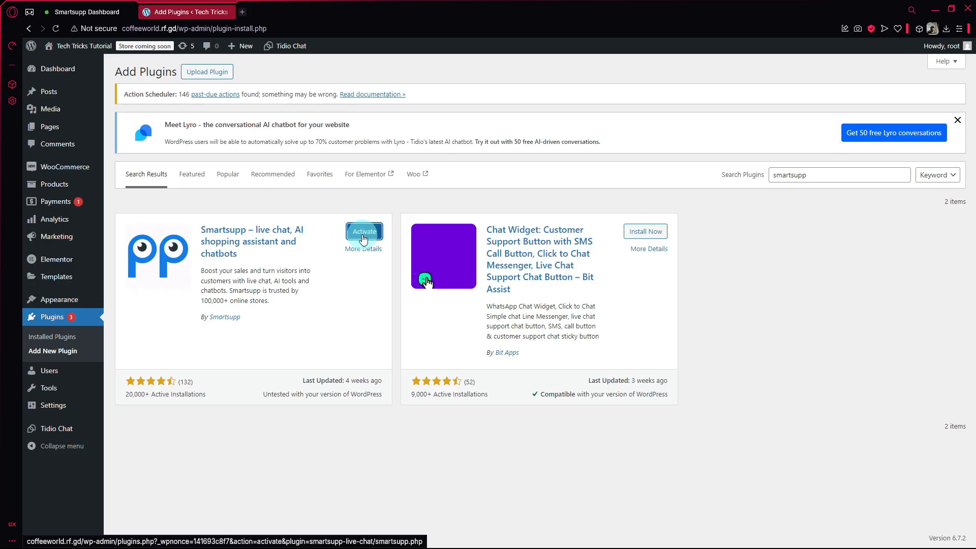
Step: Activate the Smartsupp plugin and open its settings page from the admin sidebar
{"action": "left_click", "coordinate": [363, 237]}
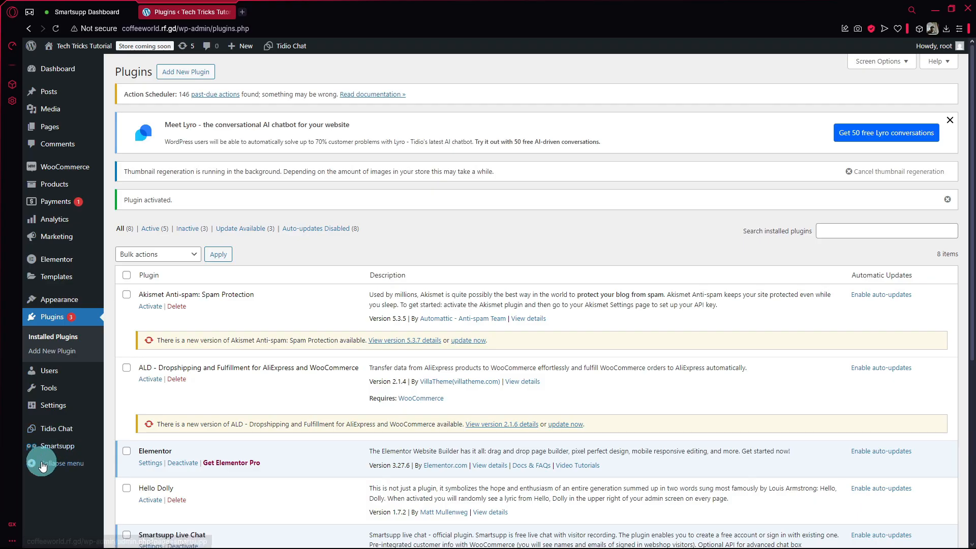
{"action": "left_click", "coordinate": [70, 451]}
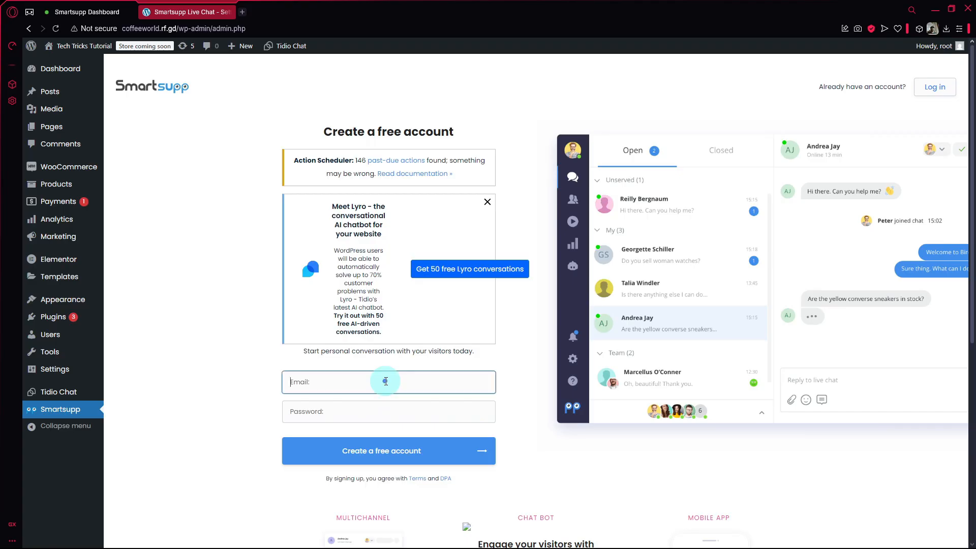
Step: Enter the account e-mail and password and submit the Smartsupp sign-up form
{"action": "left_click", "coordinate": [94, 12]}
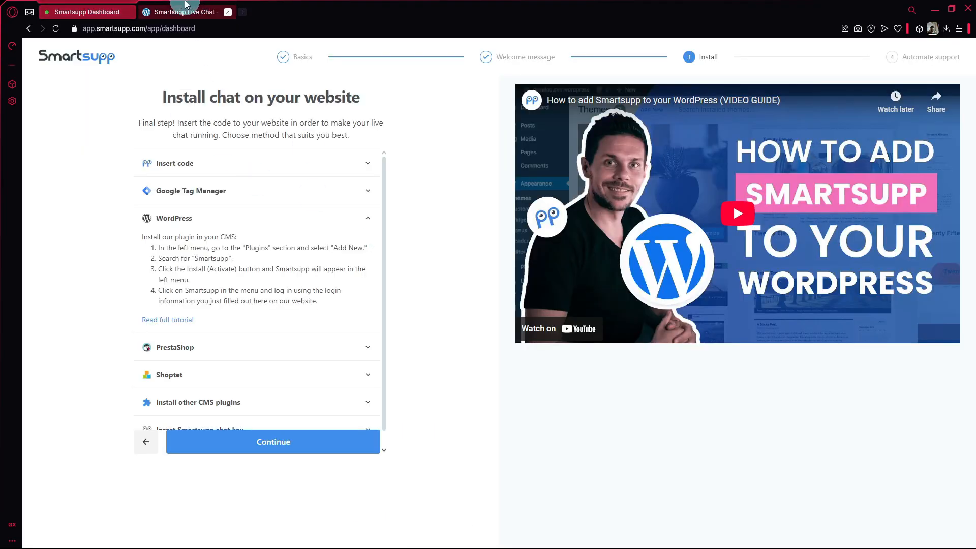
{"action": "left_click", "coordinate": [188, 12]}
{"action": "left_click", "coordinate": [389, 456]}
{"action": "left_click", "coordinate": [362, 376]}
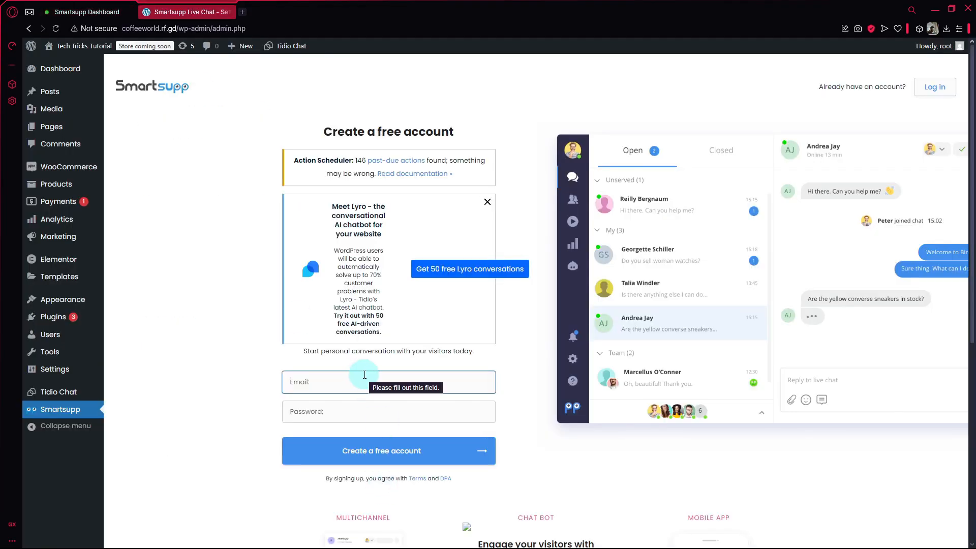
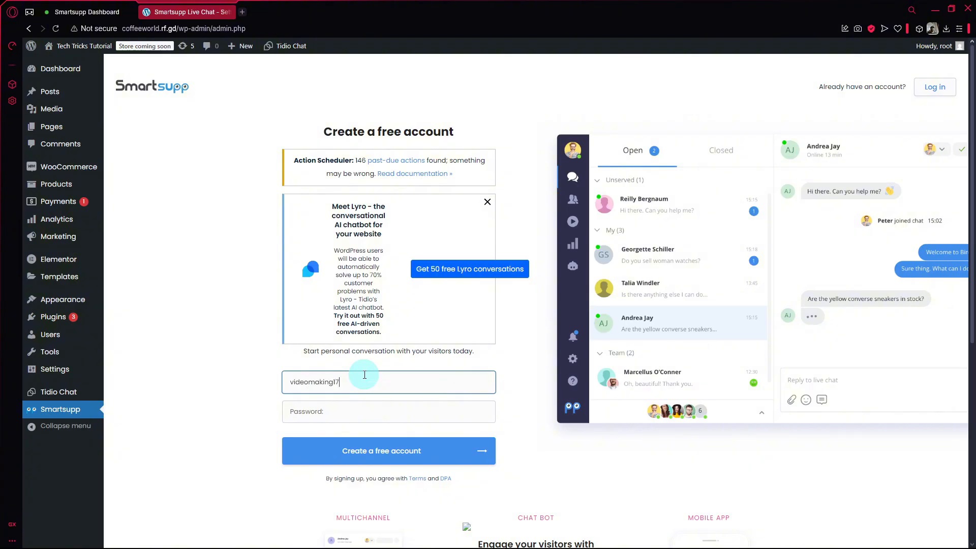
{"action": "key", "text": "Tab"}
{"action": "type", "text": "a"}
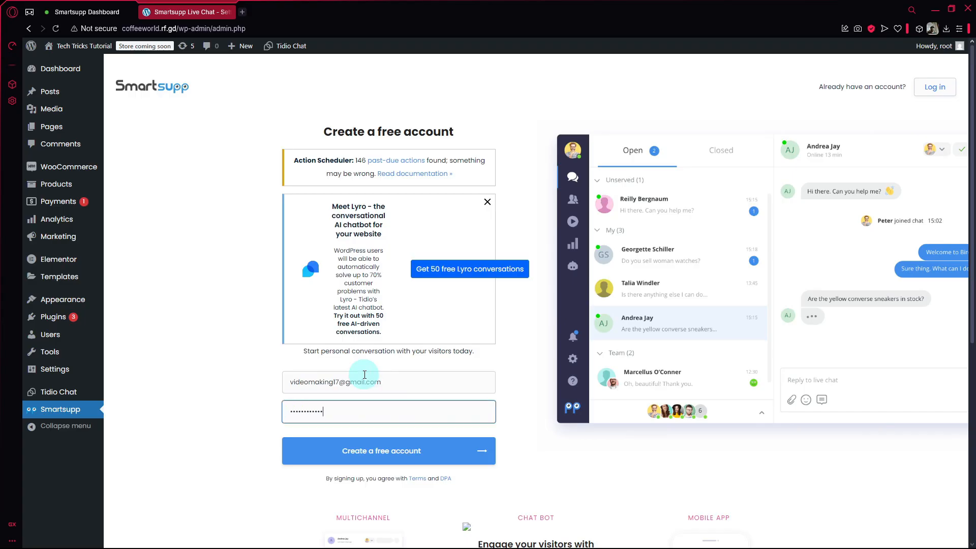
{"action": "left_click", "coordinate": [328, 451]}
Step: Switch to the Log in form and submit the account password, retrying after Invalid password
{"action": "scroll", "coordinate": [447, 448], "scroll_direction": "down", "scroll_amount": 5}
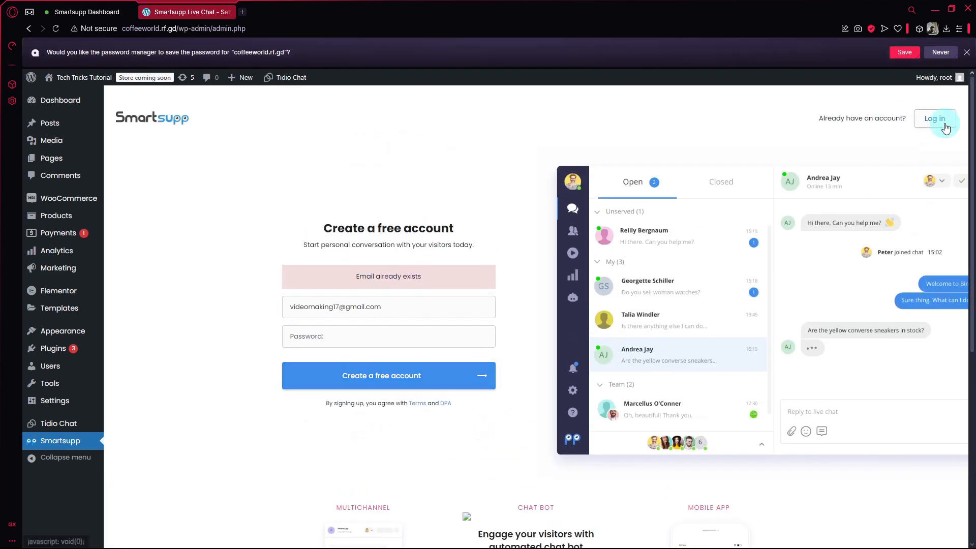
{"action": "left_click", "coordinate": [946, 128]}
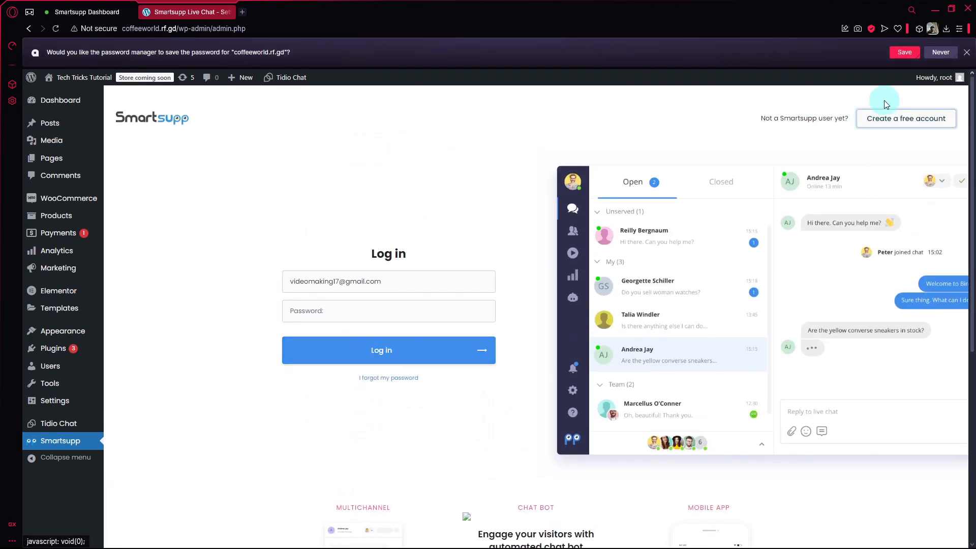
{"action": "left_click", "coordinate": [357, 315]}
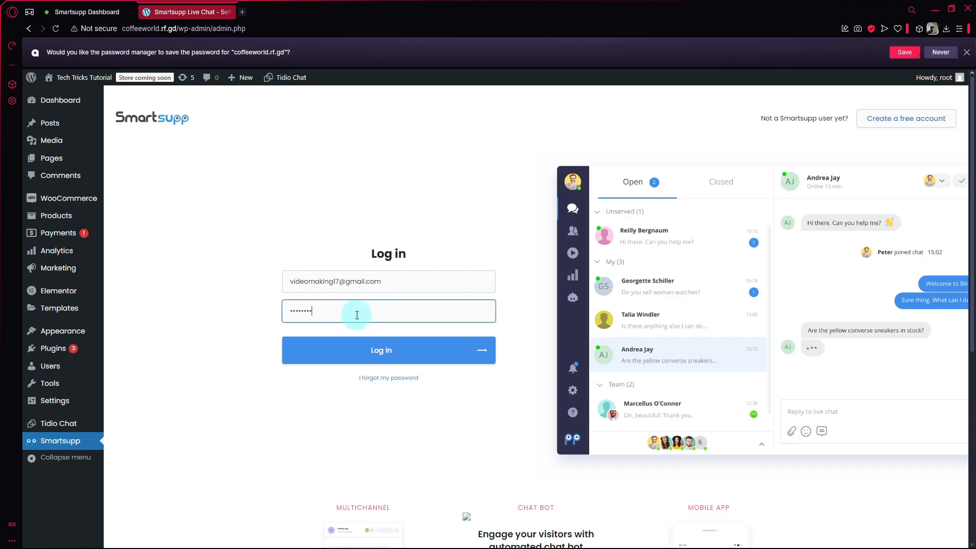
{"action": "left_click", "coordinate": [435, 349]}
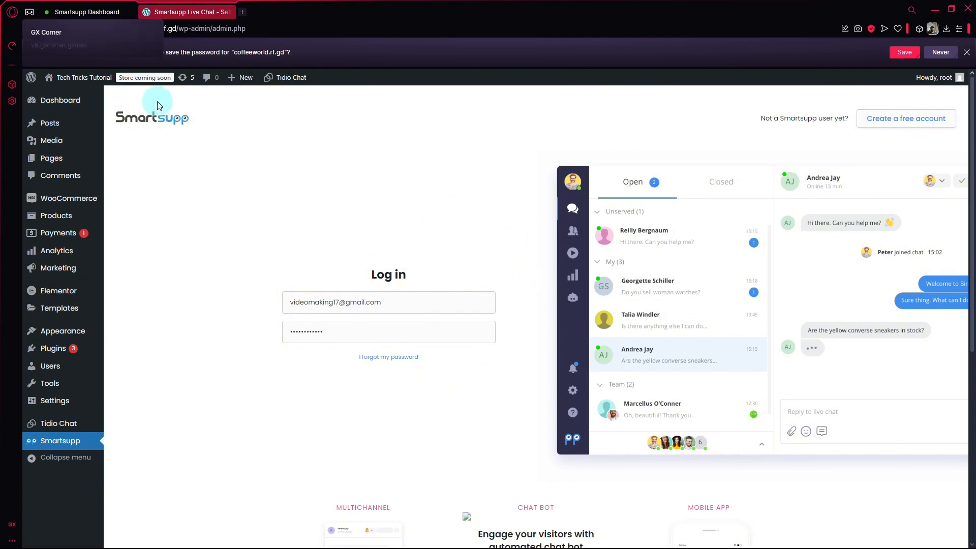
{"action": "left_click", "coordinate": [376, 334]}
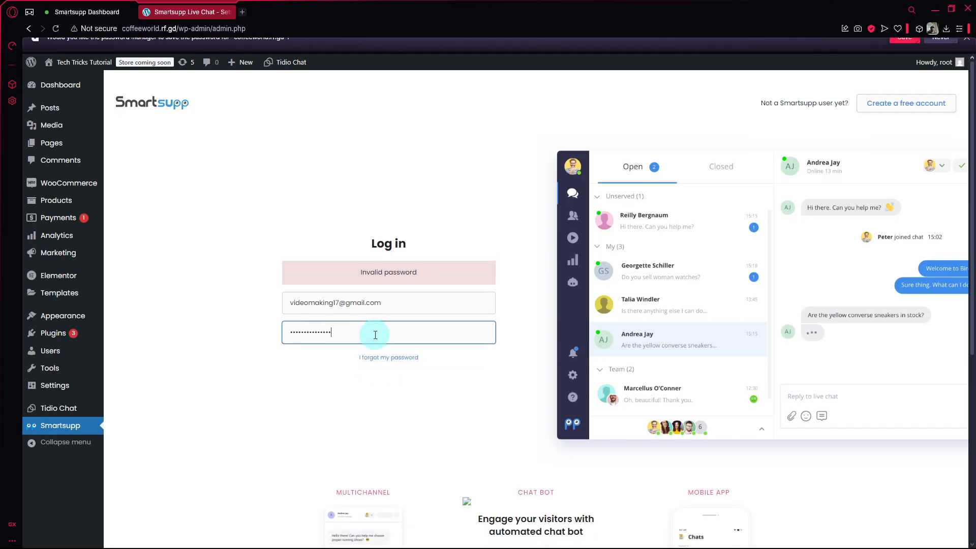
{"action": "left_click", "coordinate": [81, 12]}
{"action": "left_click", "coordinate": [168, 7]}
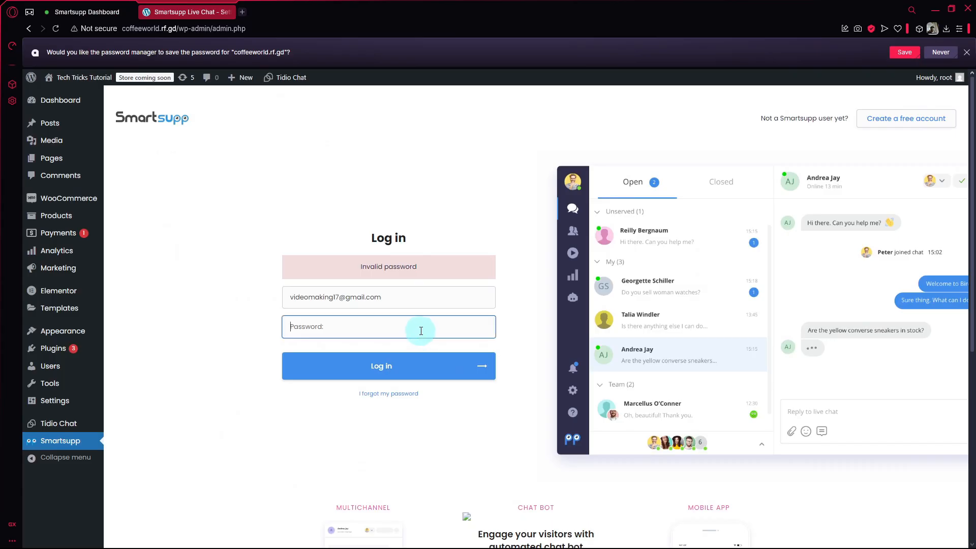
{"action": "left_click", "coordinate": [315, 316]}
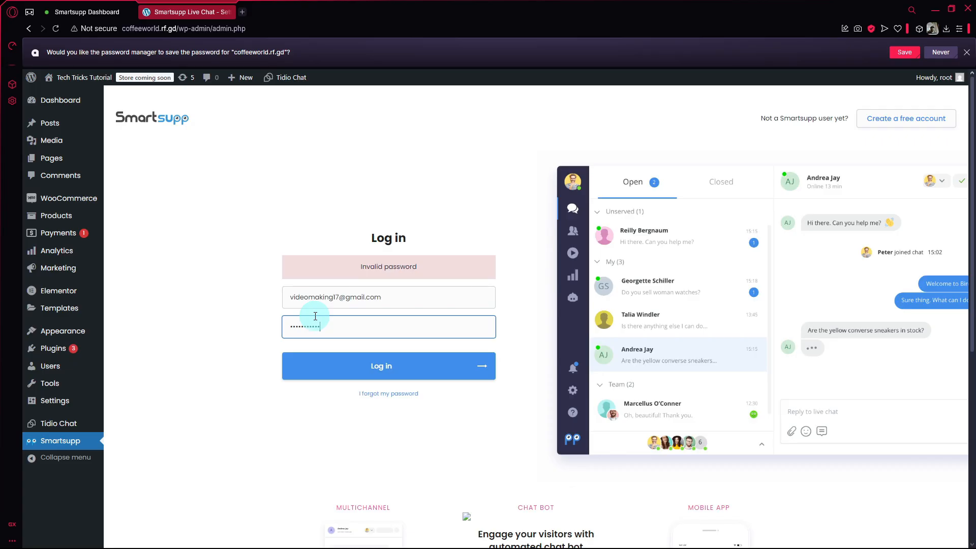
{"action": "left_click", "coordinate": [359, 362]}
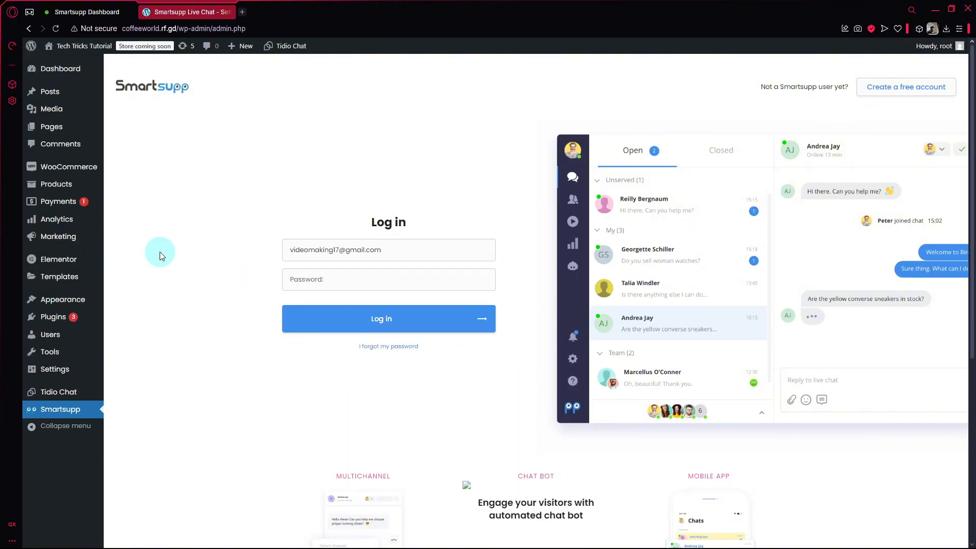
Step: In the Smartsupp wizard, continue past Install and skip the Mira AI step with Try later
{"action": "left_click", "coordinate": [87, 12]}
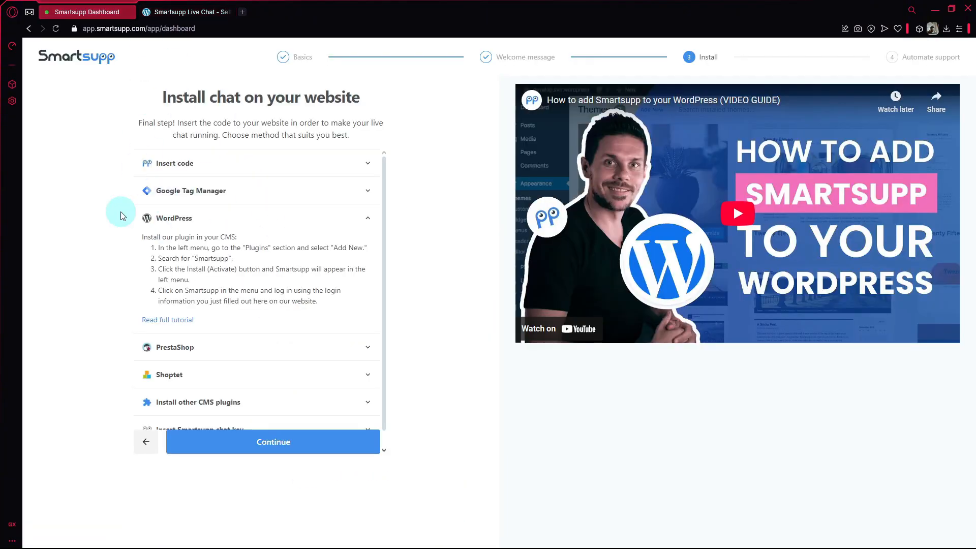
{"action": "scroll", "coordinate": [258, 382], "scroll_direction": "down", "scroll_amount": 1}
{"action": "scroll", "coordinate": [263, 203], "scroll_direction": "up", "scroll_amount": 1}
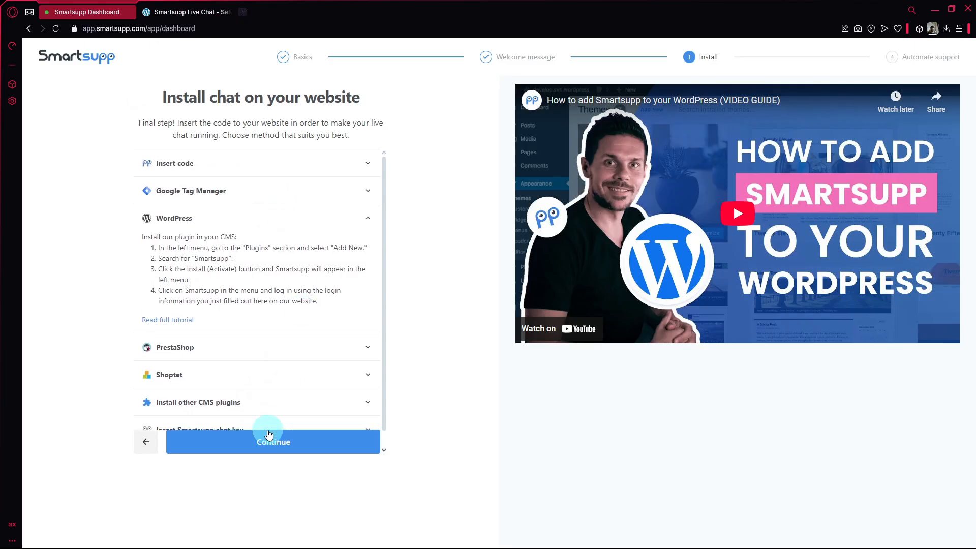
{"action": "left_click", "coordinate": [327, 449]}
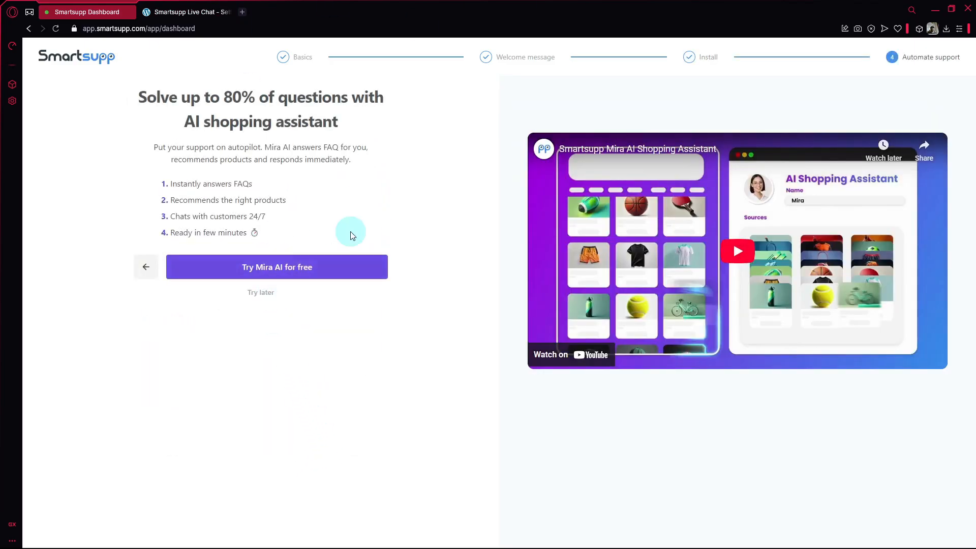
{"action": "left_click", "coordinate": [262, 298]}
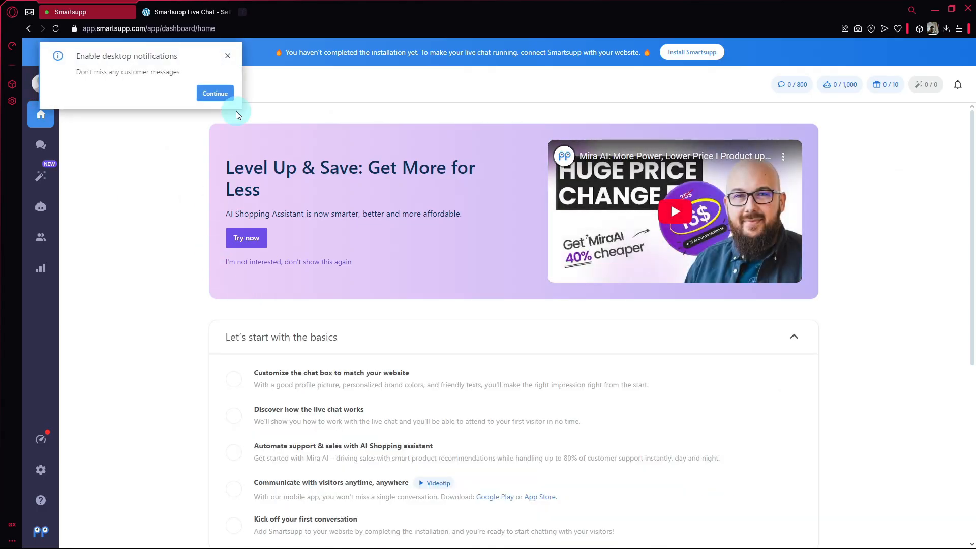
Step: Dismiss the desktop notifications prompt and switch the WordPress Smartsupp form to account creation
{"action": "left_click", "coordinate": [228, 56]}
{"action": "scroll", "coordinate": [478, 334], "scroll_direction": "down", "scroll_amount": 4}
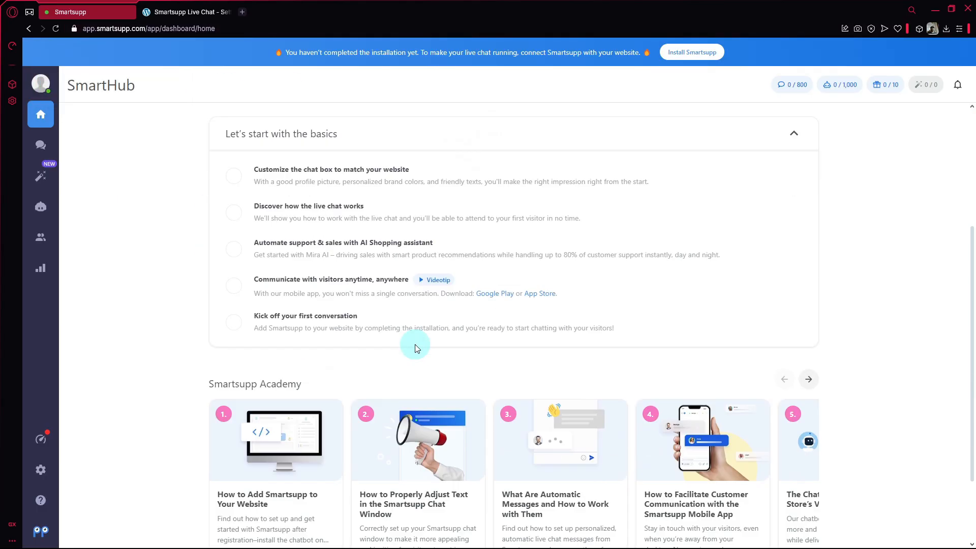
{"action": "left_click", "coordinate": [187, 12]}
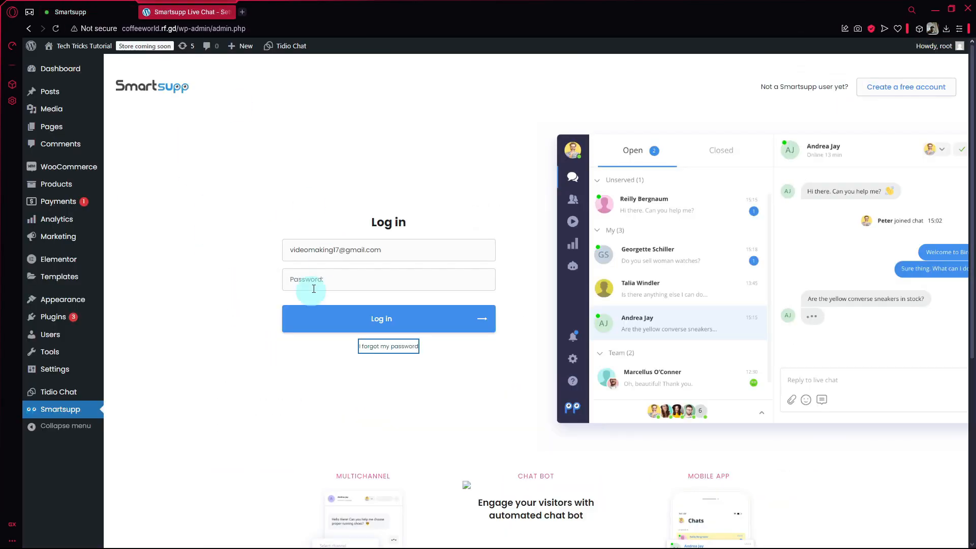
{"action": "left_click", "coordinate": [62, 12]}
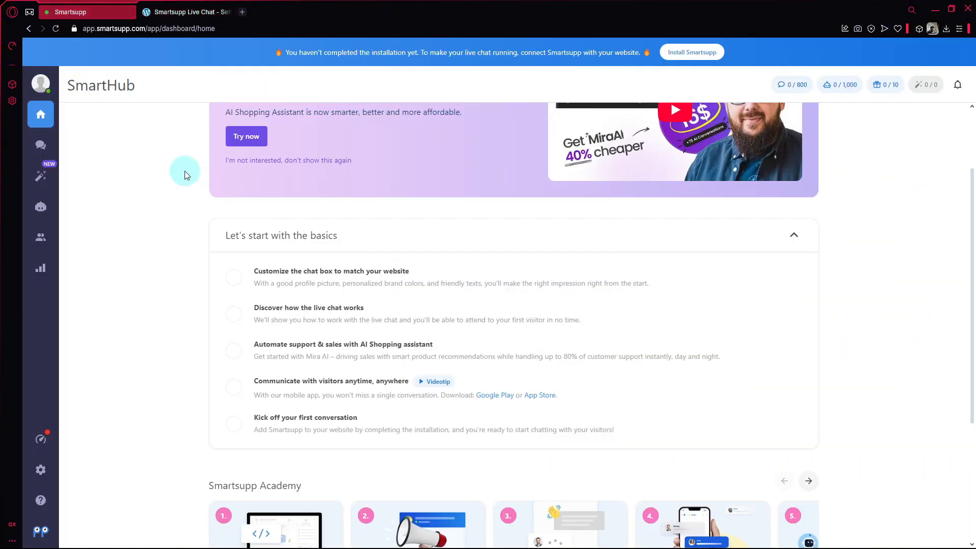
{"action": "left_click", "coordinate": [201, 11]}
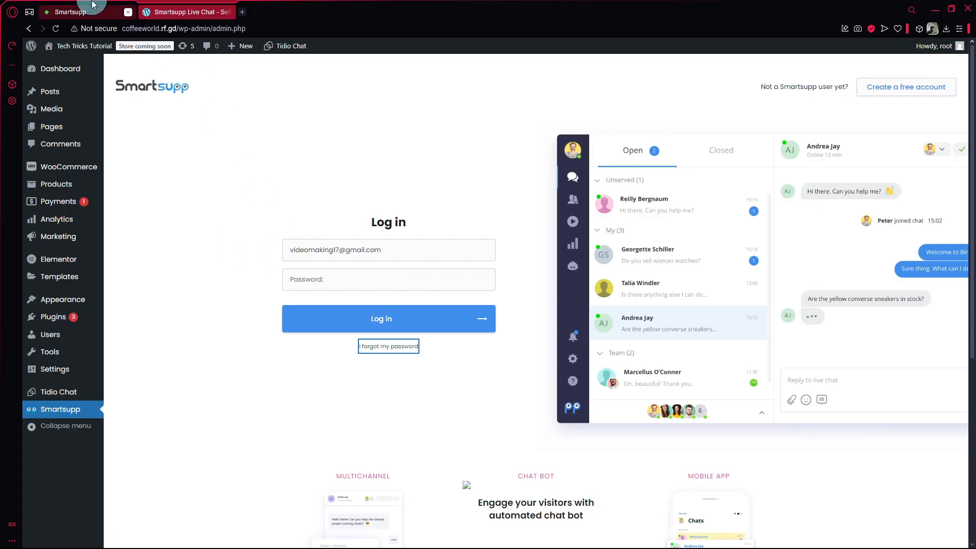
{"action": "left_click", "coordinate": [901, 89]}
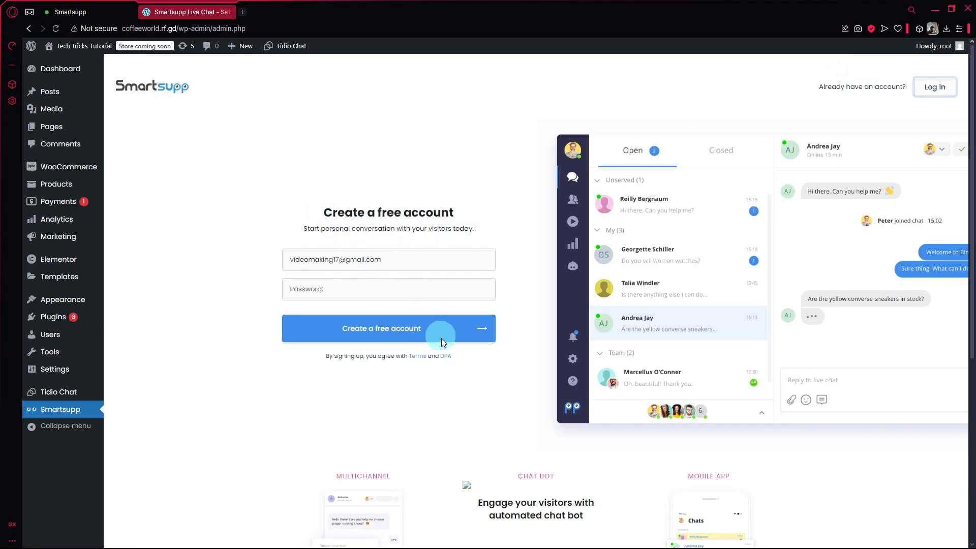
Step: Review the SmartHub home's 'Let's start with the basics' checklist, comparing with the WordPress sign-up page
{"action": "left_click", "coordinate": [76, 12]}
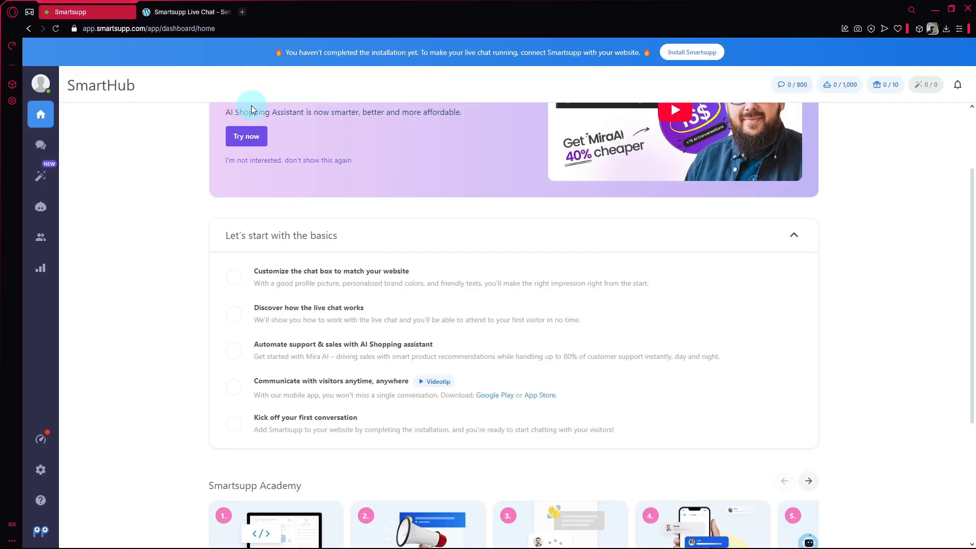
{"action": "scroll", "coordinate": [387, 194], "scroll_direction": "up", "scroll_amount": 2}
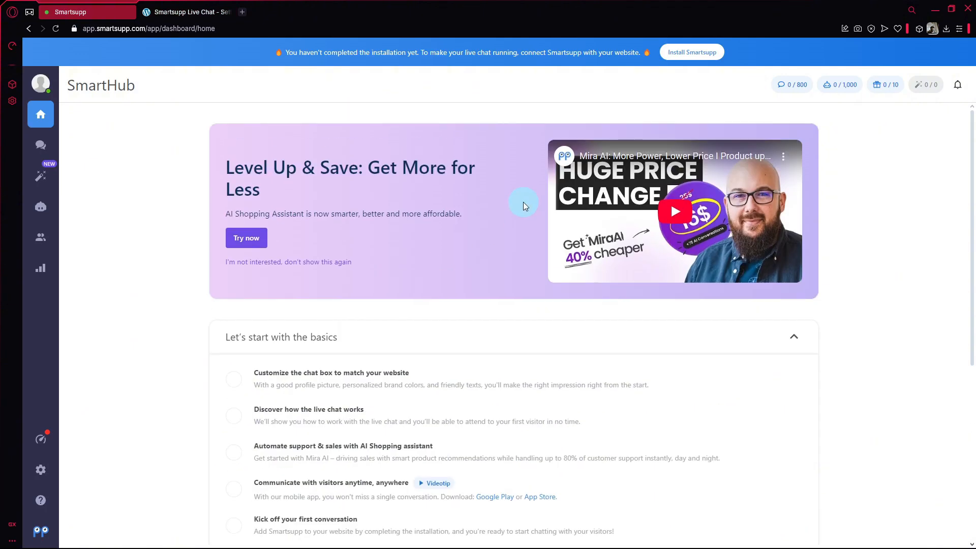
{"action": "scroll", "coordinate": [456, 251], "scroll_direction": "down", "scroll_amount": 3}
{"action": "left_click", "coordinate": [203, 12]}
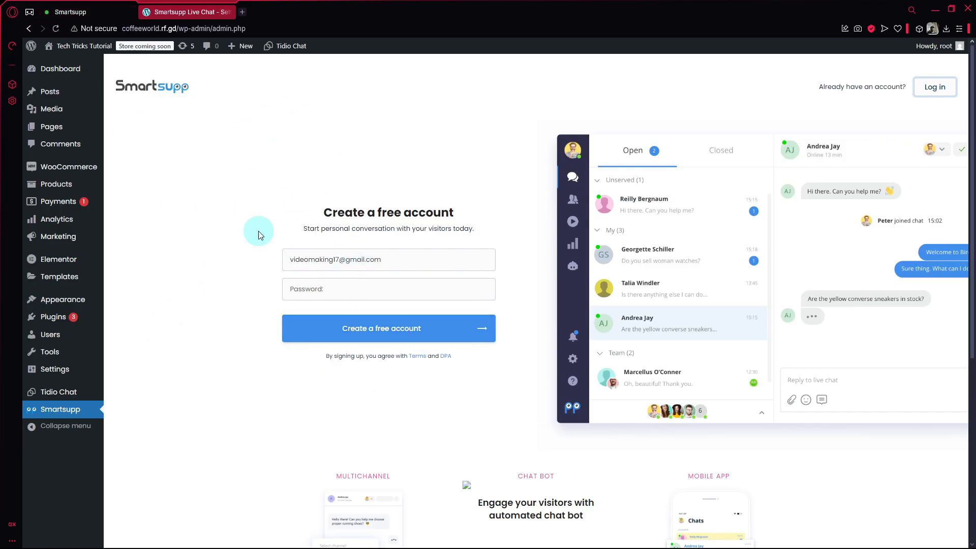
{"action": "left_click", "coordinate": [74, 16]}
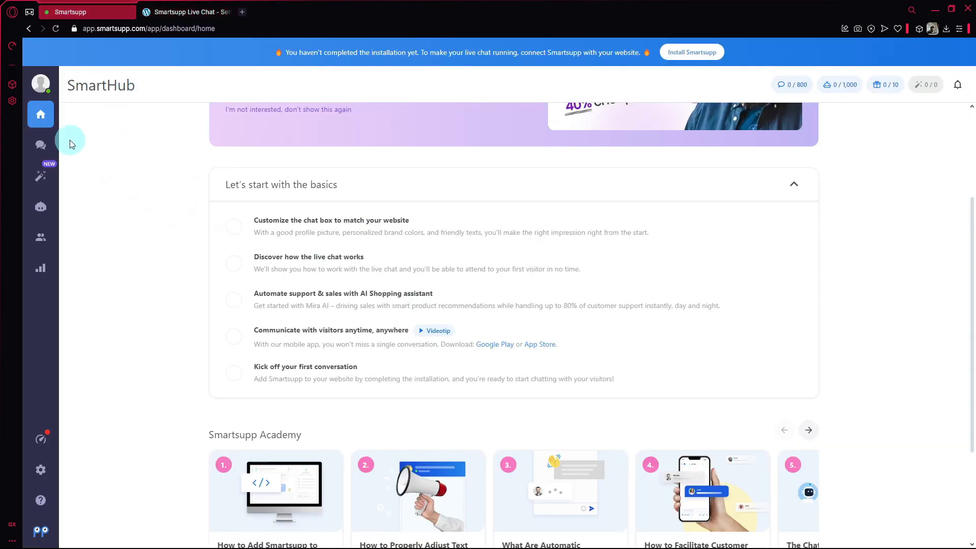
{"action": "scroll", "coordinate": [300, 285], "scroll_direction": "down", "scroll_amount": 3}
{"action": "scroll", "coordinate": [176, 270], "scroll_direction": "up", "scroll_amount": 6}
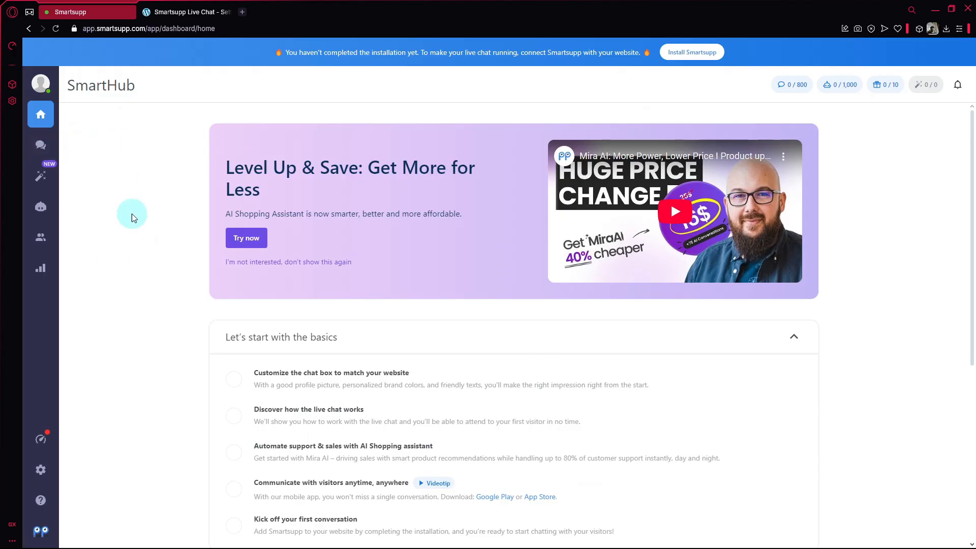
{"action": "scroll", "coordinate": [203, 270], "scroll_direction": "down", "scroll_amount": 5}
{"action": "scroll", "coordinate": [275, 214], "scroll_direction": "up", "scroll_amount": 1}
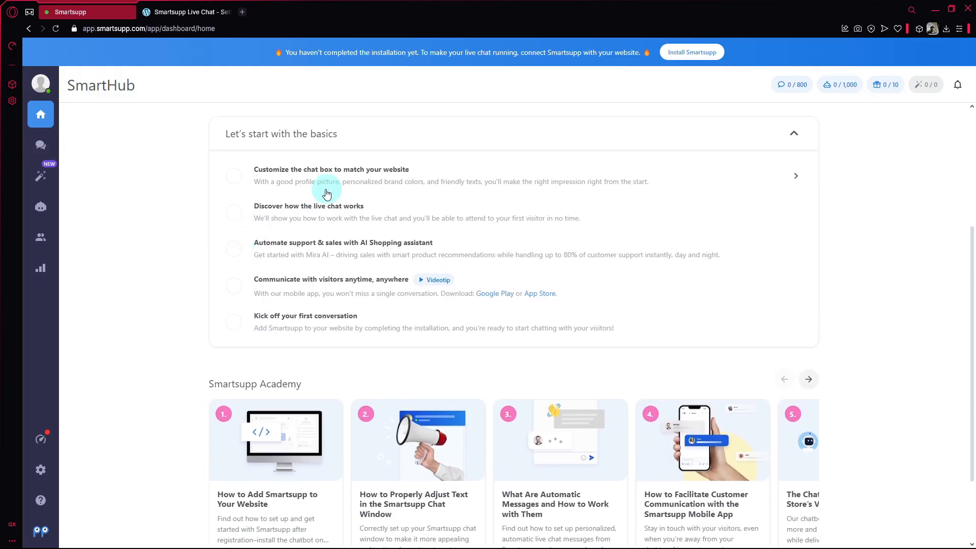
{"action": "scroll", "coordinate": [788, 285], "scroll_direction": "down", "scroll_amount": 2}
{"action": "scroll", "coordinate": [854, 421], "scroll_direction": "up", "scroll_amount": 5}
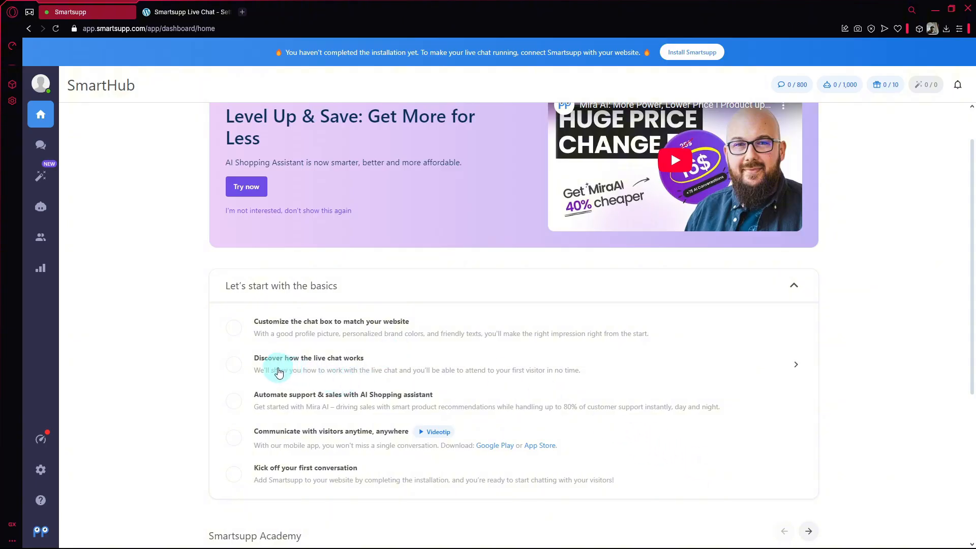
{"action": "scroll", "coordinate": [199, 307], "scroll_direction": "down", "scroll_amount": 2}
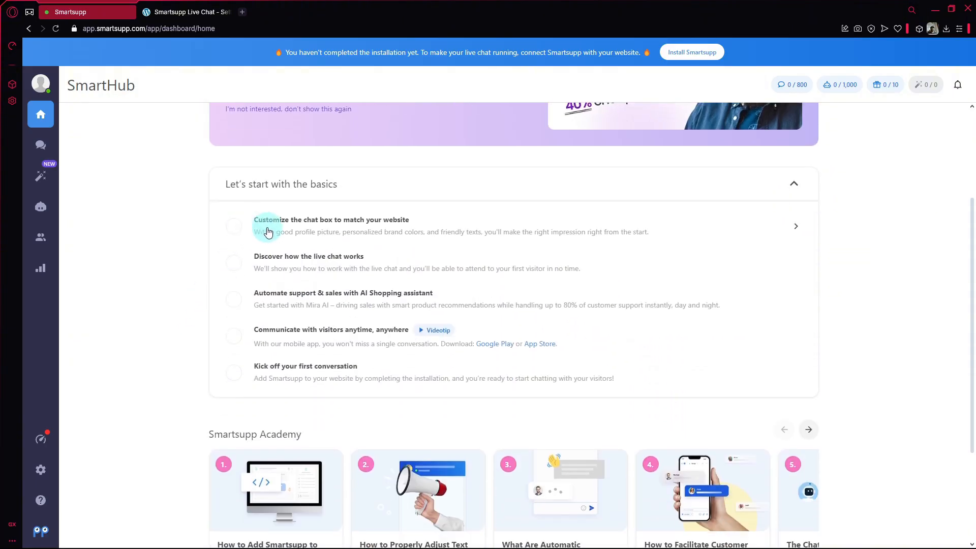
Step: Open the chat box customization and try Left position before setting it back to Right
{"action": "left_click", "coordinate": [232, 221]}
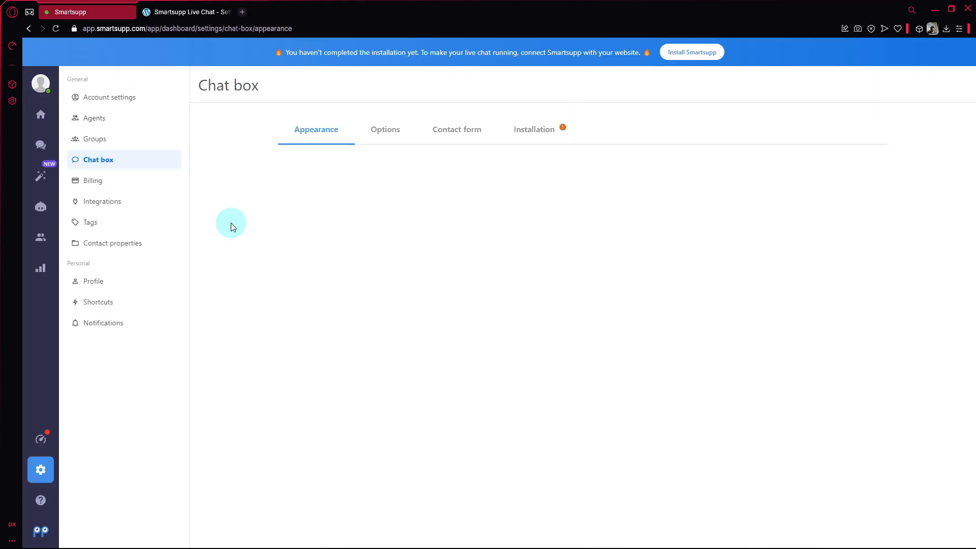
{"action": "left_click", "coordinate": [337, 305]}
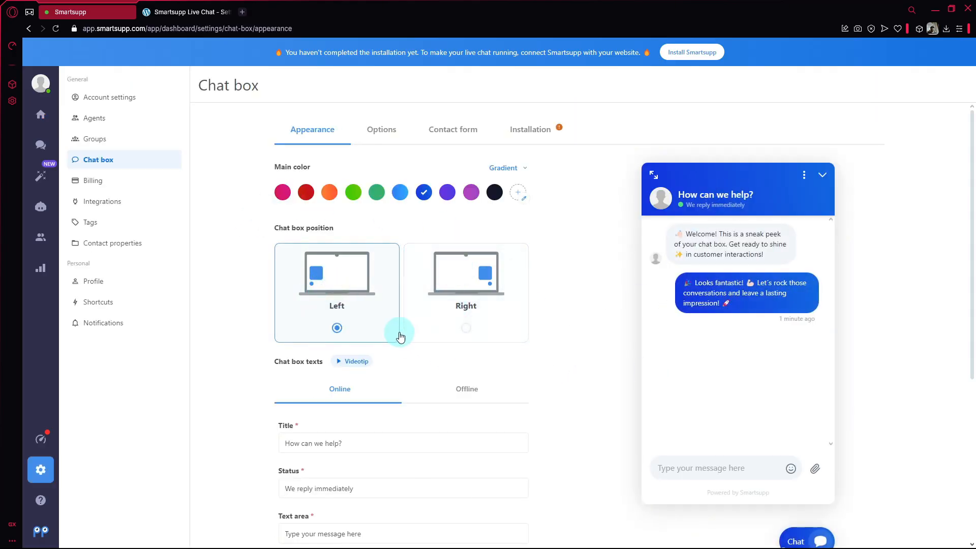
{"action": "left_click", "coordinate": [406, 313]}
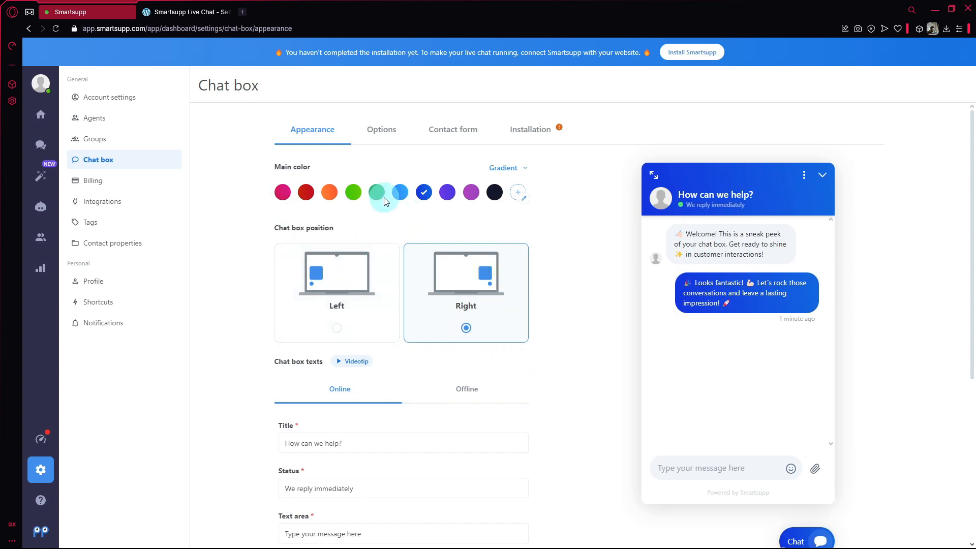
Step: Try orange, red, pink, black and magenta main colours, settling on violet
{"action": "left_click", "coordinate": [330, 192]}
{"action": "left_click", "coordinate": [305, 195]}
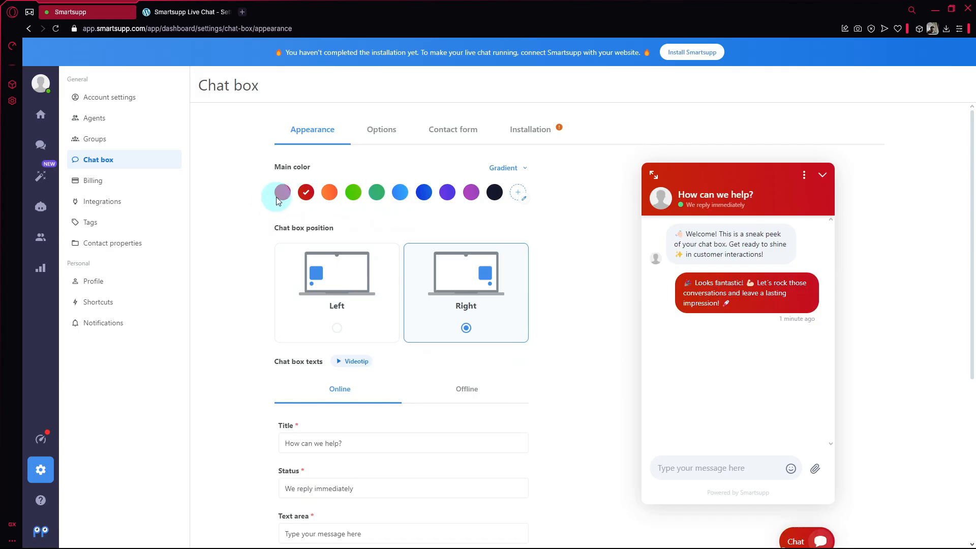
{"action": "left_click", "coordinate": [282, 193]}
{"action": "left_click", "coordinate": [495, 193]}
{"action": "left_click", "coordinate": [478, 195]}
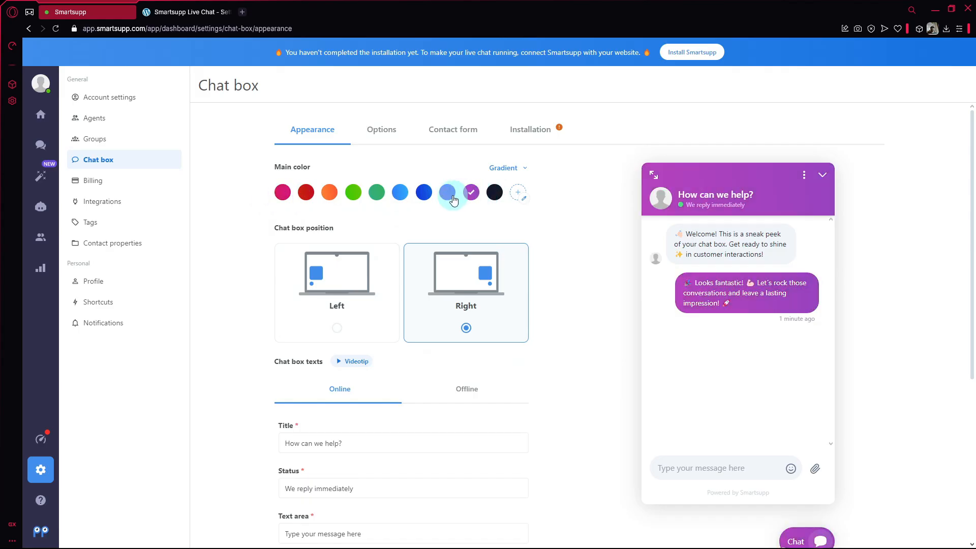
{"action": "left_click", "coordinate": [453, 195]}
{"action": "left_click", "coordinate": [475, 196]}
{"action": "left_click", "coordinate": [448, 203]}
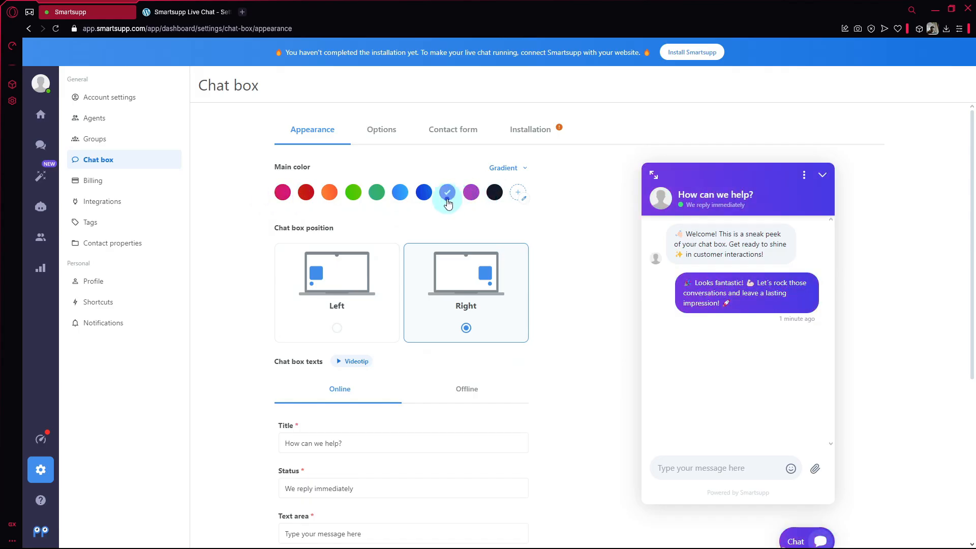
{"action": "scroll", "coordinate": [447, 228], "scroll_direction": "down", "scroll_amount": 3}
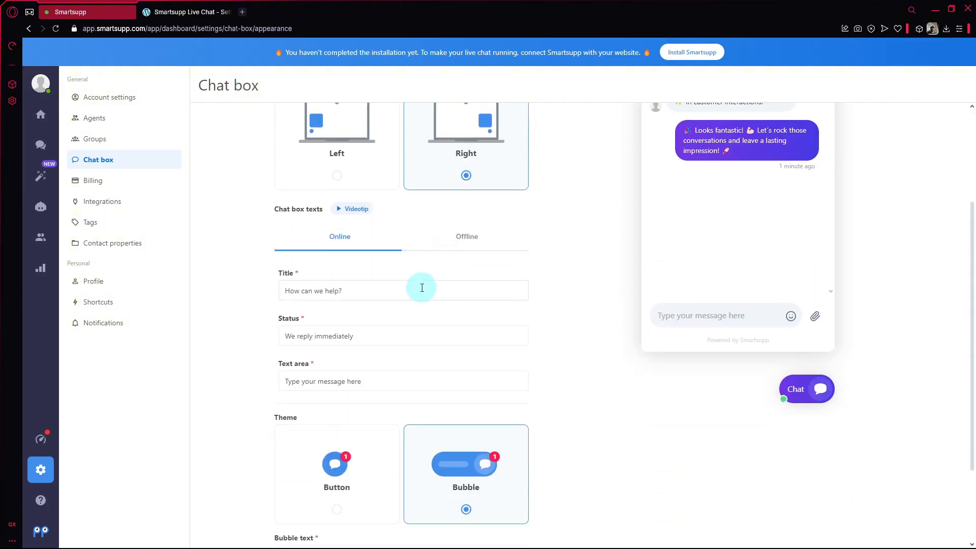
Step: Try changing the chat box title to 'Chatbot'
{"action": "left_click", "coordinate": [442, 288]}
{"action": "scroll", "coordinate": [457, 286], "scroll_direction": "up", "scroll_amount": 3}
{"action": "scroll", "coordinate": [469, 287], "scroll_direction": "down", "scroll_amount": 4}
{"action": "scroll", "coordinate": [441, 284], "scroll_direction": "up", "scroll_amount": 1}
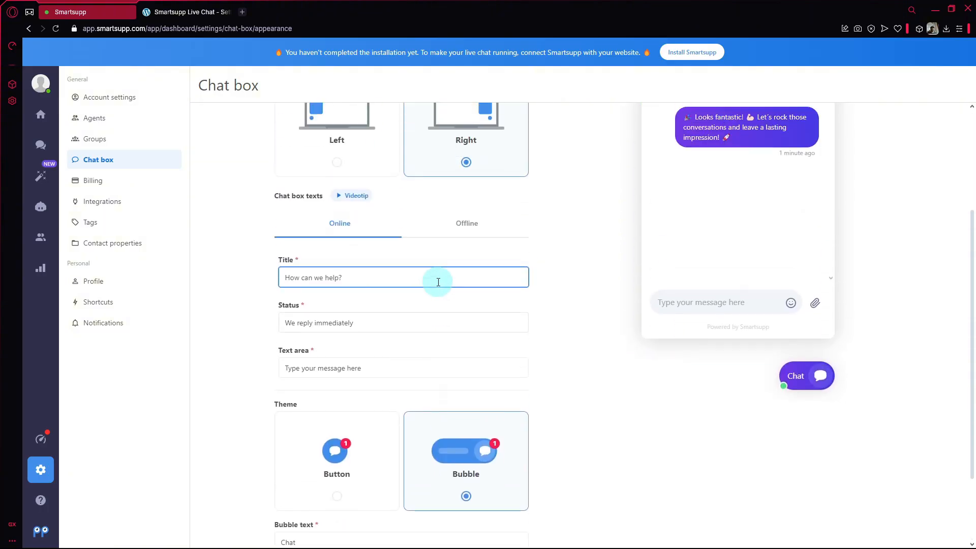
{"action": "scroll", "coordinate": [740, 139], "scroll_direction": "up", "scroll_amount": 1}
{"action": "scroll", "coordinate": [742, 144], "scroll_direction": "up", "scroll_amount": 2}
{"action": "left_click_drag", "start_coordinate": [374, 427], "coordinate": [146, 427]}
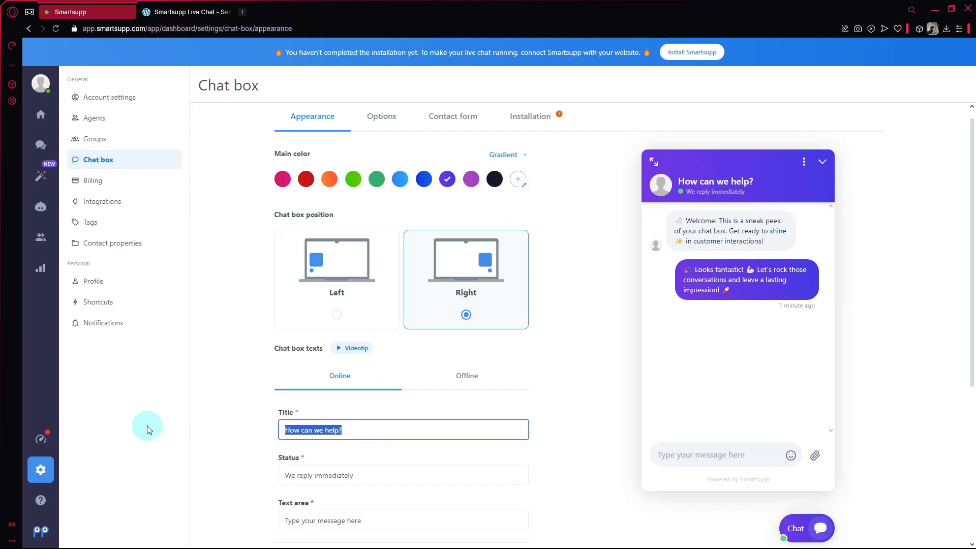
{"action": "scroll", "coordinate": [264, 357], "scroll_direction": "down", "scroll_amount": 3}
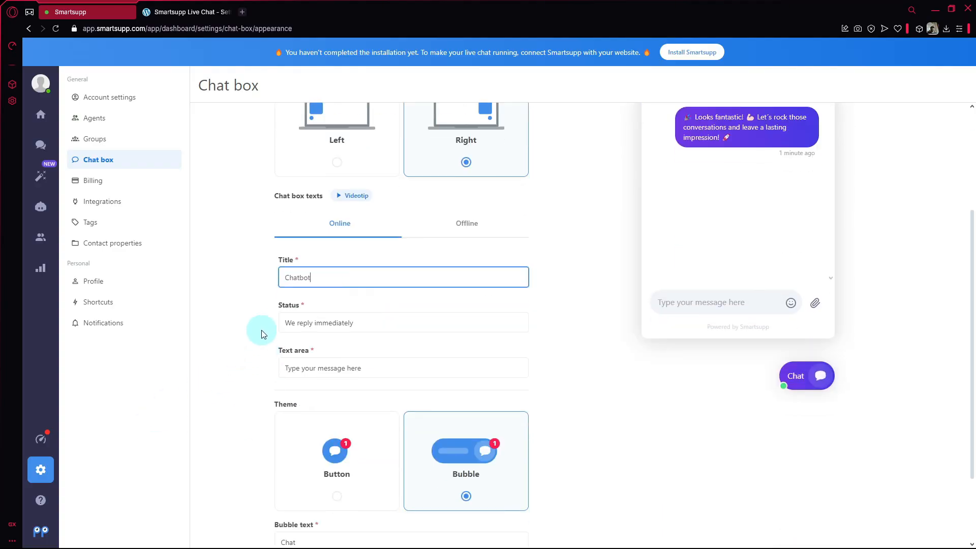
{"action": "left_click", "coordinate": [263, 334]}
Step: Undo the title edits so it reads 'How can we help?' again
{"action": "scroll", "coordinate": [249, 323], "scroll_direction": "up", "scroll_amount": 3}
{"action": "scroll", "coordinate": [236, 287], "scroll_direction": "down", "scroll_amount": 5}
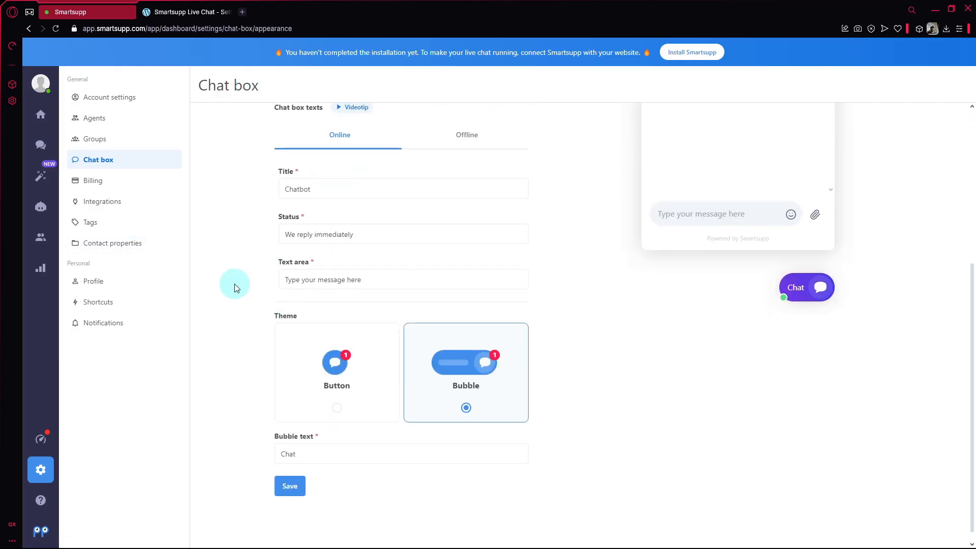
{"action": "double_click", "coordinate": [353, 189]}
{"action": "type", "text": "Sean"}
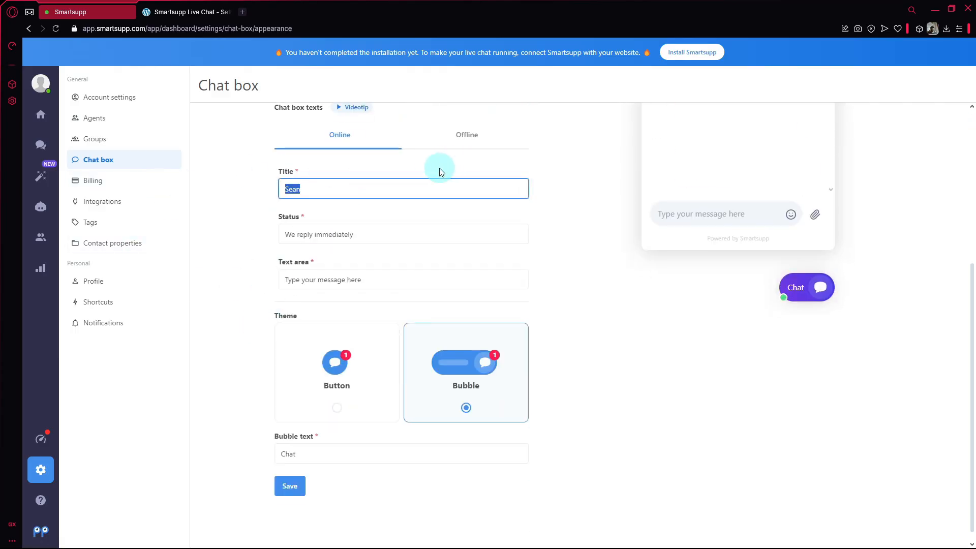
{"action": "key", "text": "ctrl+z"}
{"action": "key", "text": "ctrl+z"}
{"action": "left_click", "coordinate": [547, 223]}
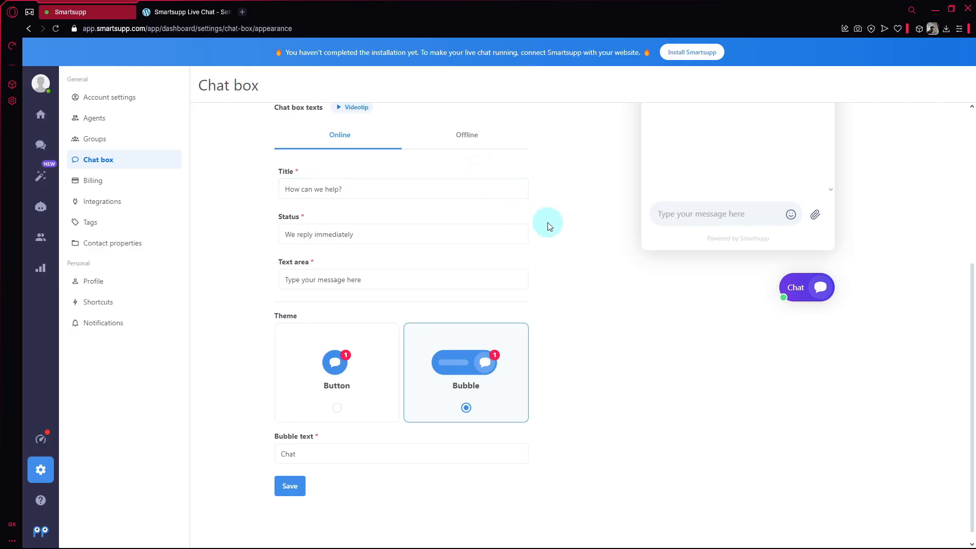
Step: Change the chat box status text to 'Wait 1-2 minutes'
{"action": "left_click", "coordinate": [456, 240]}
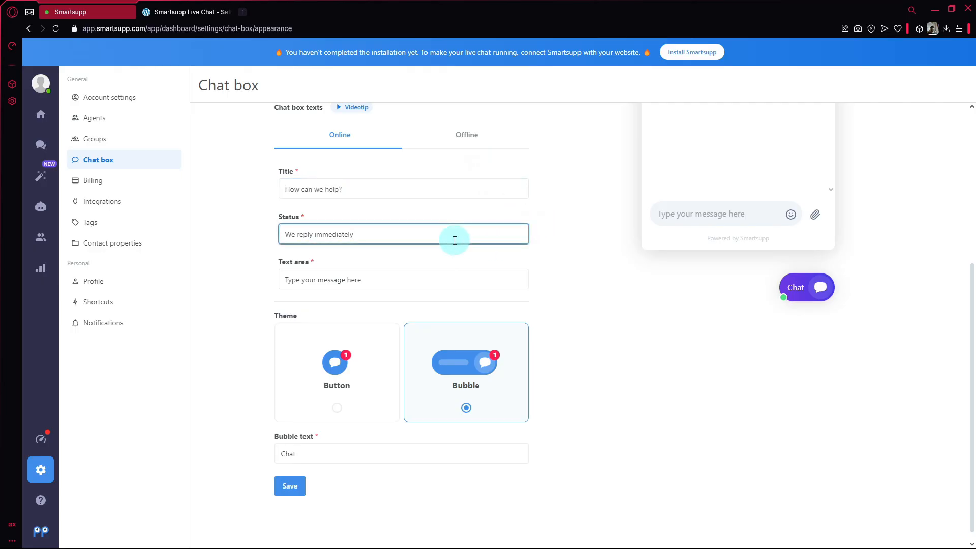
{"action": "scroll", "coordinate": [538, 264], "scroll_direction": "up", "scroll_amount": 4}
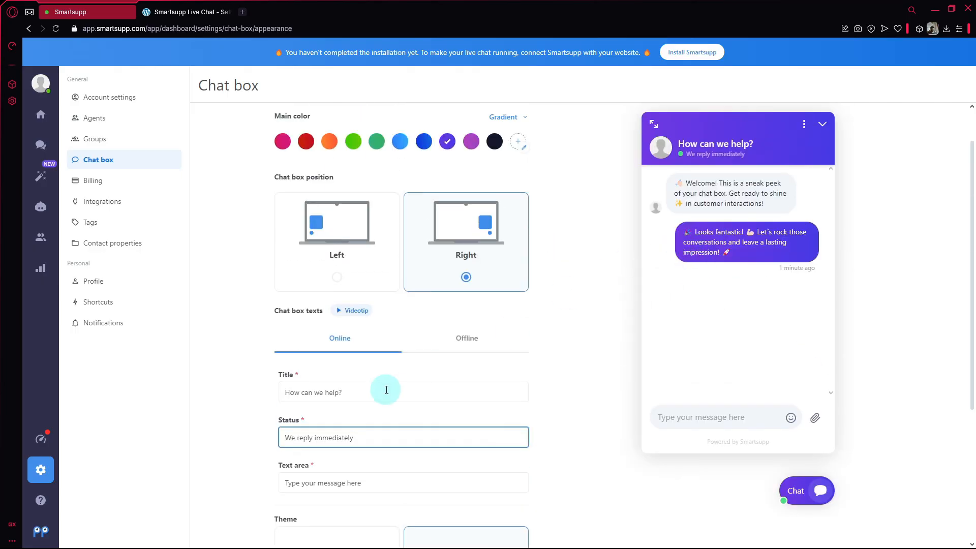
{"action": "scroll", "coordinate": [387, 394], "scroll_direction": "down", "scroll_amount": 2}
{"action": "left_click_drag", "start_coordinate": [371, 335], "coordinate": [252, 347]}
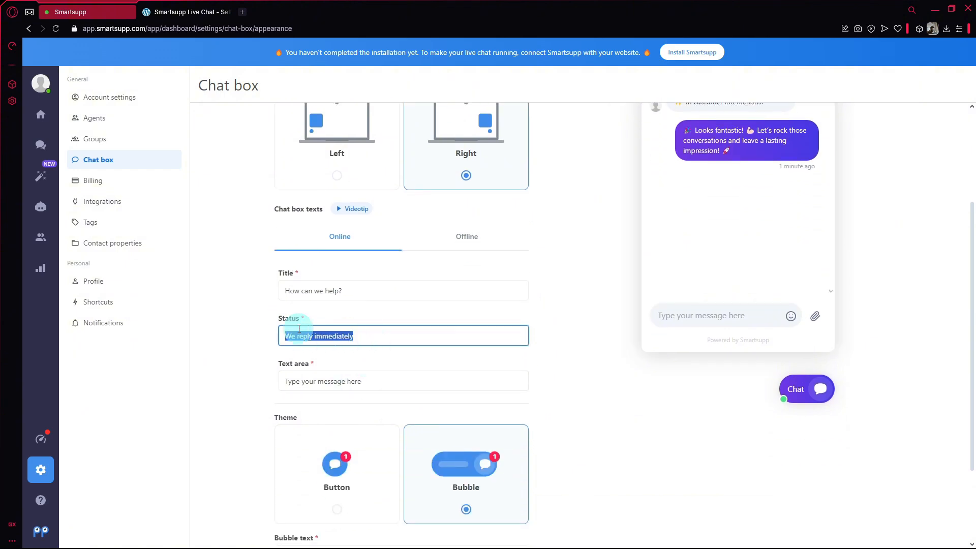
{"action": "type", "text": "QW"}
{"action": "key", "text": "BackSpace"}
{"action": "type", "text": "Wait 1-2 minu"}
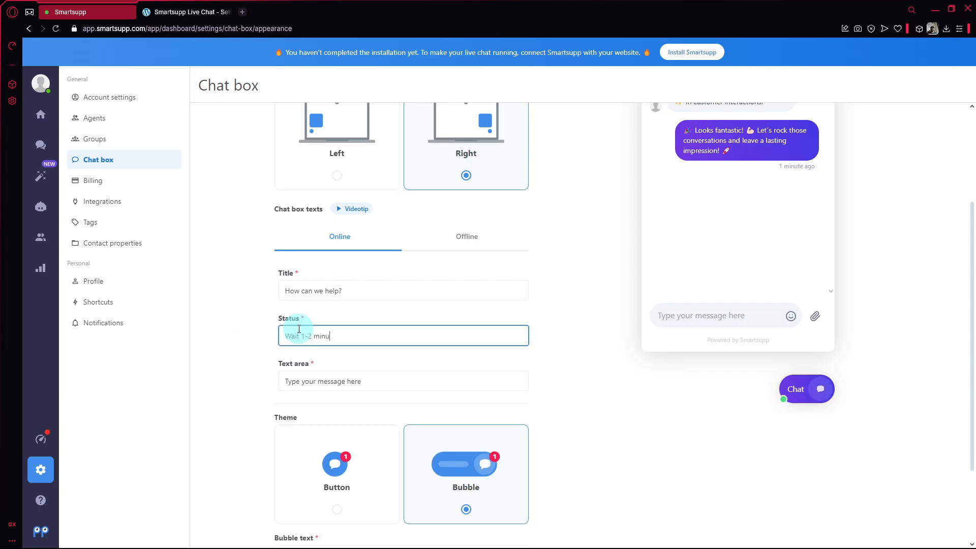
{"action": "type", "text": "tes"}
Step: Replace the message prompt text with 'Enter Message'
{"action": "left_click", "coordinate": [320, 381]}
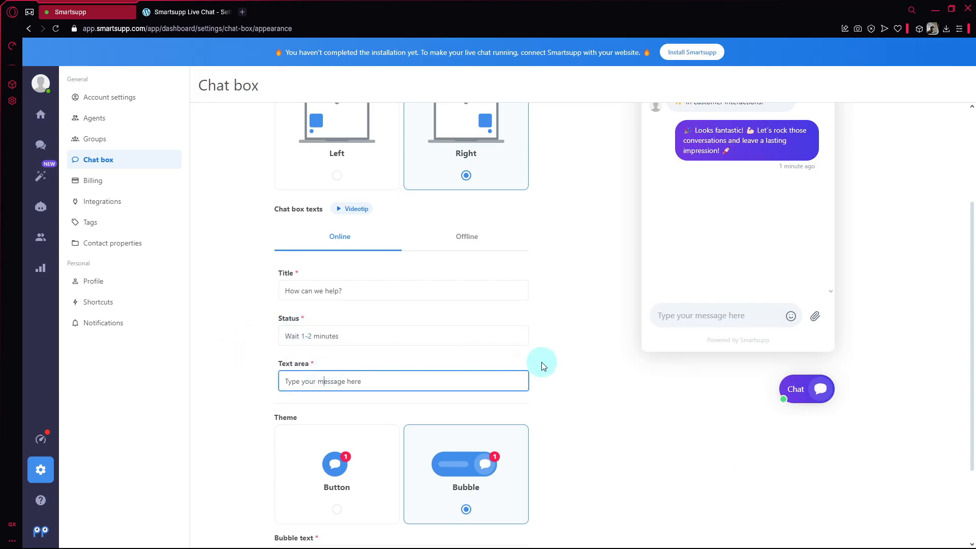
{"action": "scroll", "coordinate": [559, 366], "scroll_direction": "up", "scroll_amount": 1}
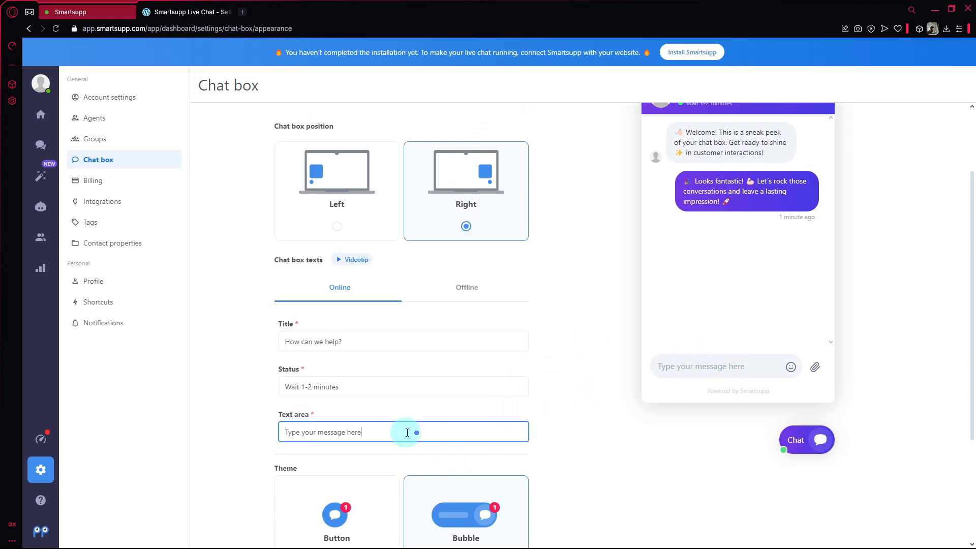
{"action": "left_click_drag", "start_coordinate": [413, 432], "coordinate": [157, 441]}
{"action": "type", "text": "Enter Message"}
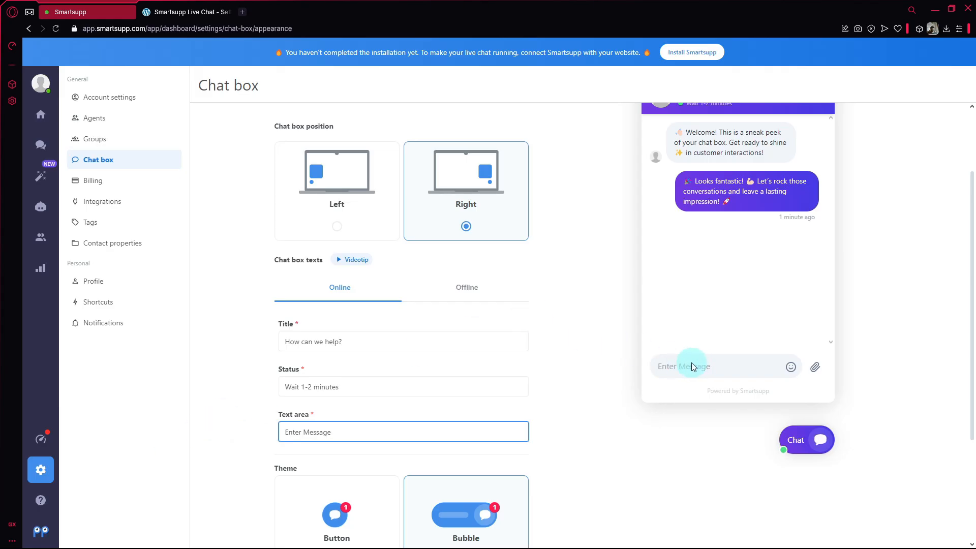
{"action": "scroll", "coordinate": [600, 371], "scroll_direction": "down", "scroll_amount": 3}
Step: Choose the round Button launcher theme instead of Bubble and save the appearance changes
{"action": "left_click", "coordinate": [359, 347]}
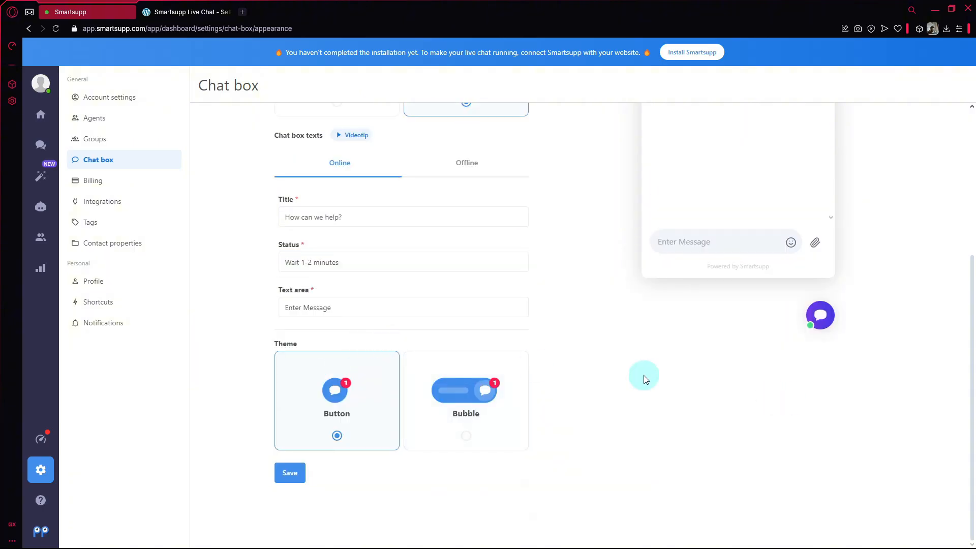
{"action": "left_click", "coordinate": [493, 425]}
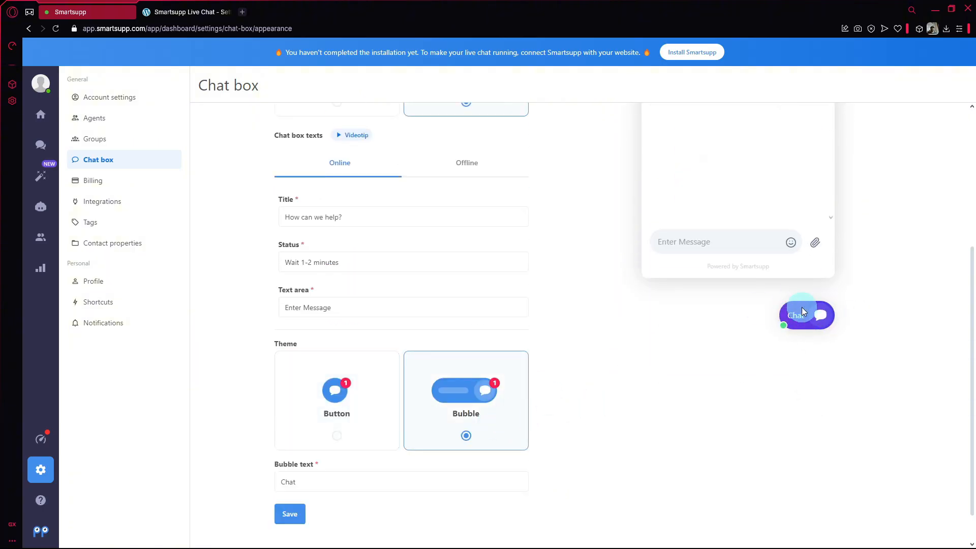
{"action": "left_click", "coordinate": [364, 425]}
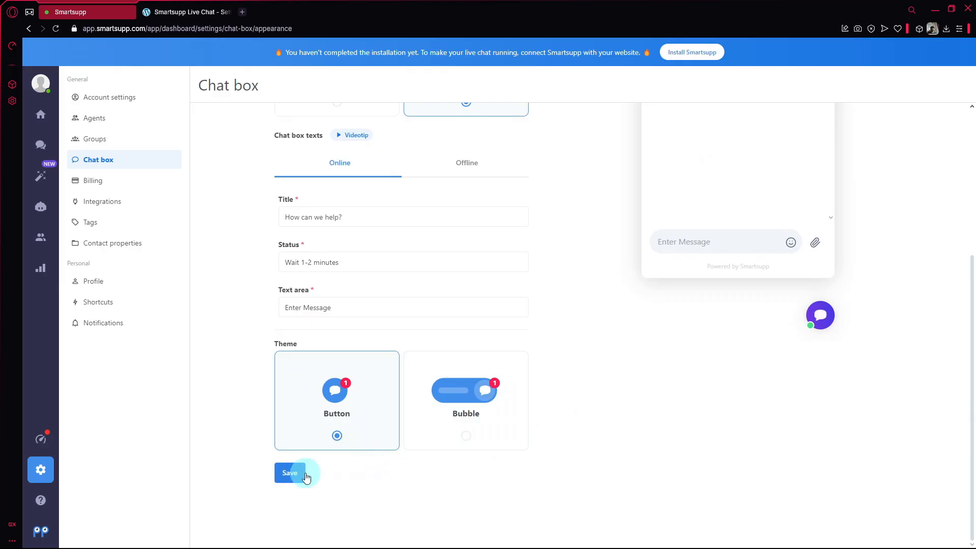
{"action": "left_click", "coordinate": [304, 471]}
Step: In Options, try badge-only mobile notifications, keep pop-up message, and expand the advanced settings
{"action": "left_click", "coordinate": [399, 136]}
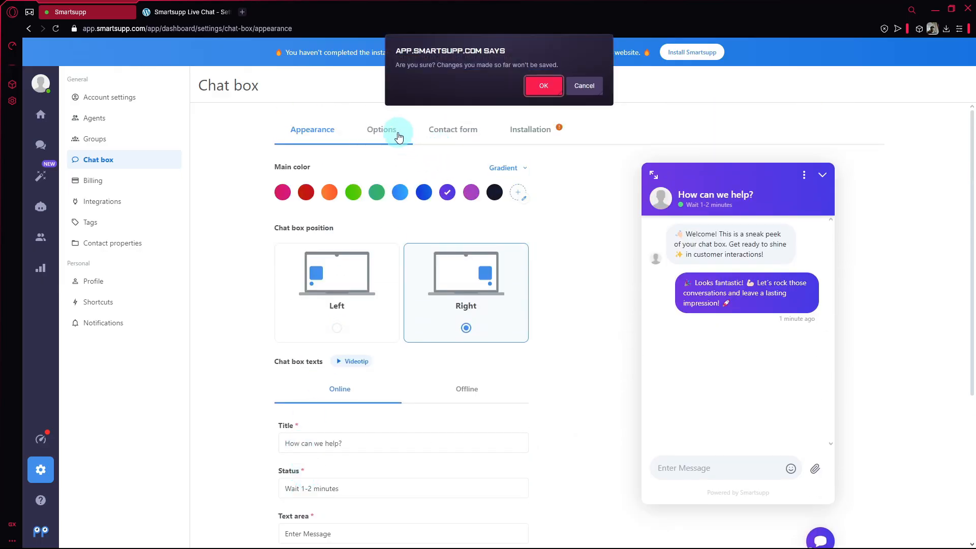
{"action": "left_click", "coordinate": [543, 93]}
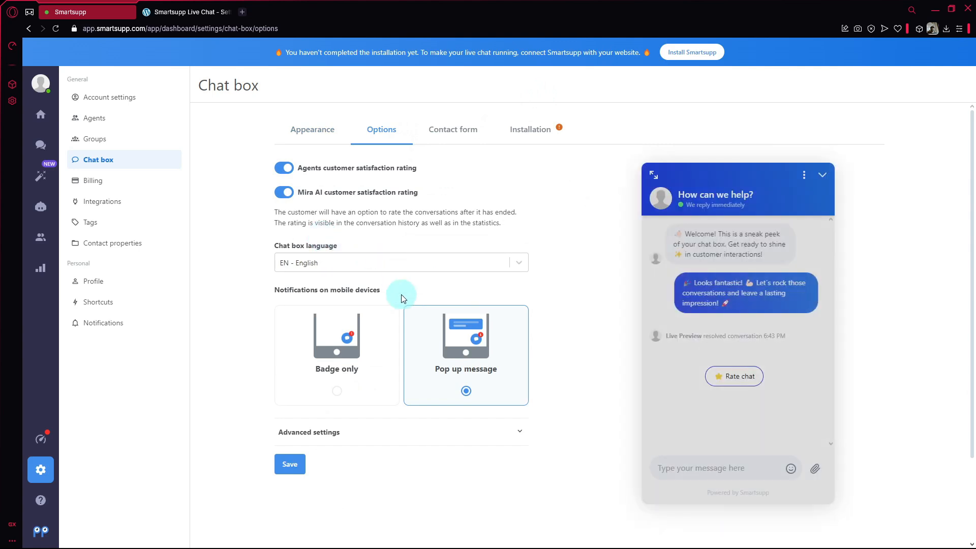
{"action": "left_click", "coordinate": [337, 389]}
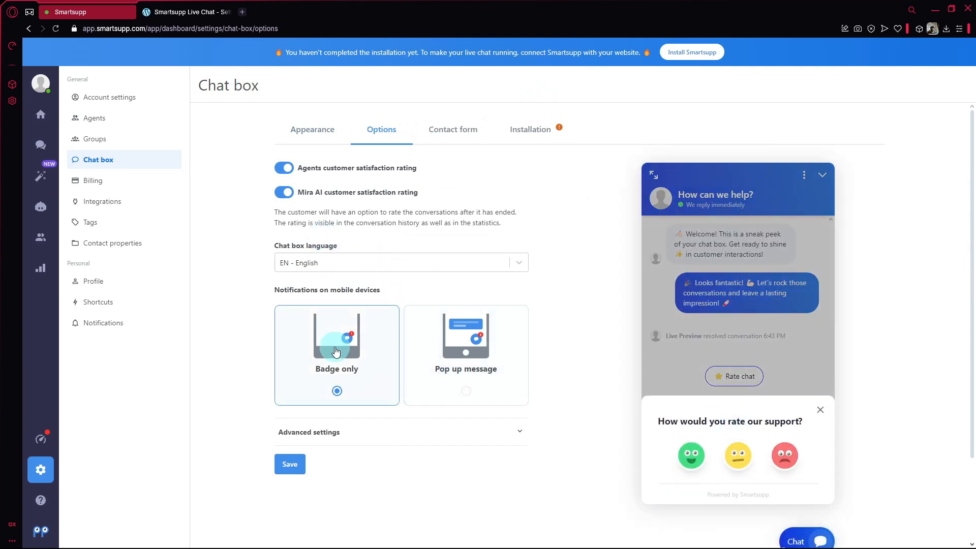
{"action": "left_click", "coordinate": [466, 390]}
{"action": "left_click", "coordinate": [404, 429]}
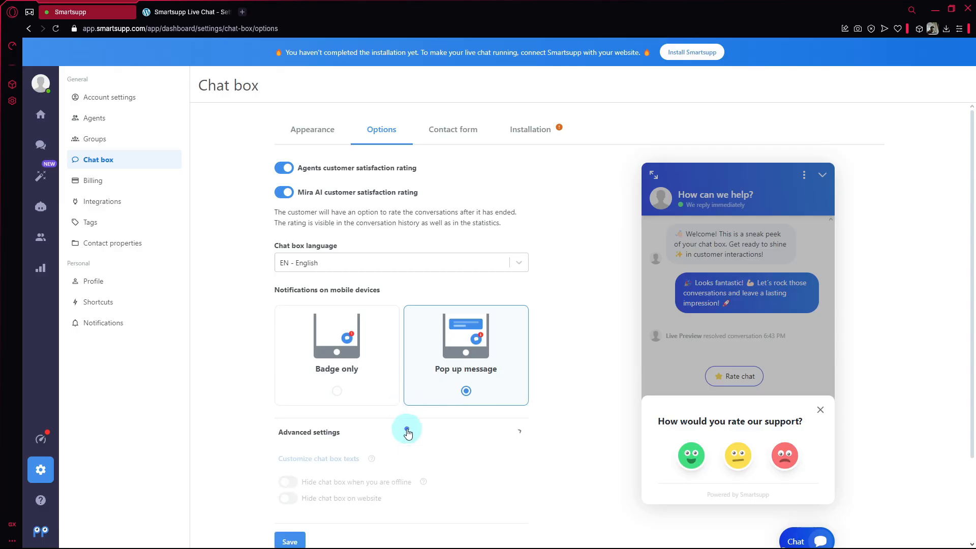
{"action": "scroll", "coordinate": [407, 422], "scroll_direction": "down", "scroll_amount": 3}
{"action": "scroll", "coordinate": [448, 255], "scroll_direction": "up", "scroll_amount": 3}
Step: On the contact form, add the Phone field and then remove it again
{"action": "left_click", "coordinate": [461, 131]}
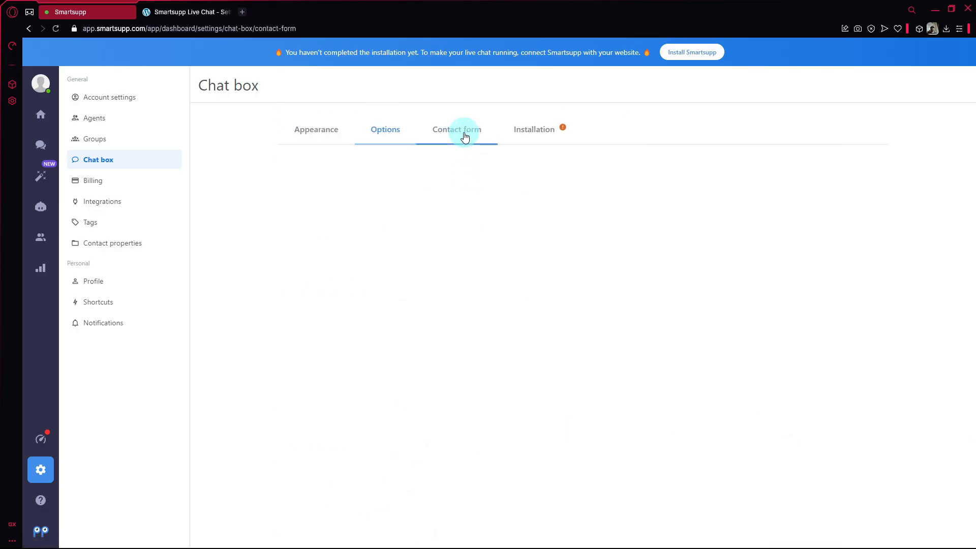
{"action": "scroll", "coordinate": [585, 295], "scroll_direction": "down", "scroll_amount": 2}
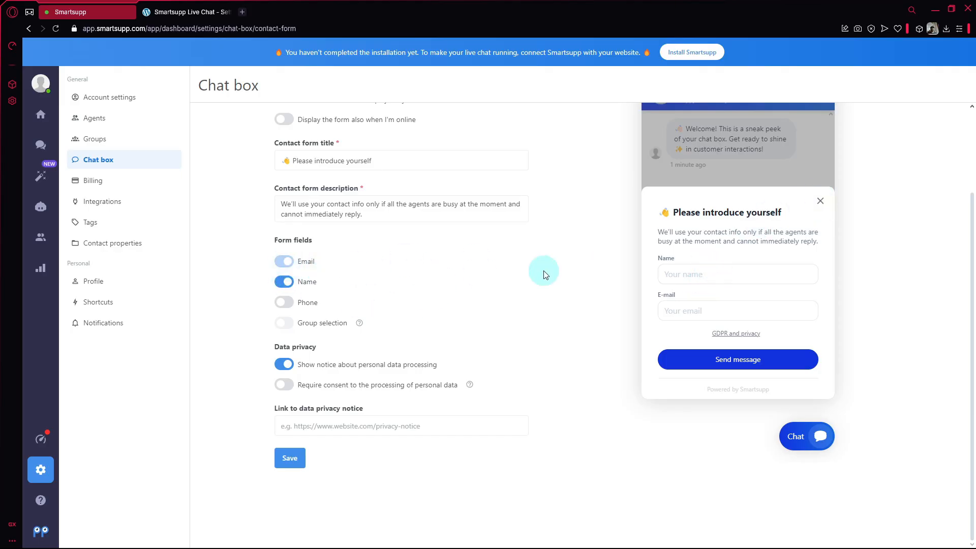
{"action": "left_click", "coordinate": [283, 307]}
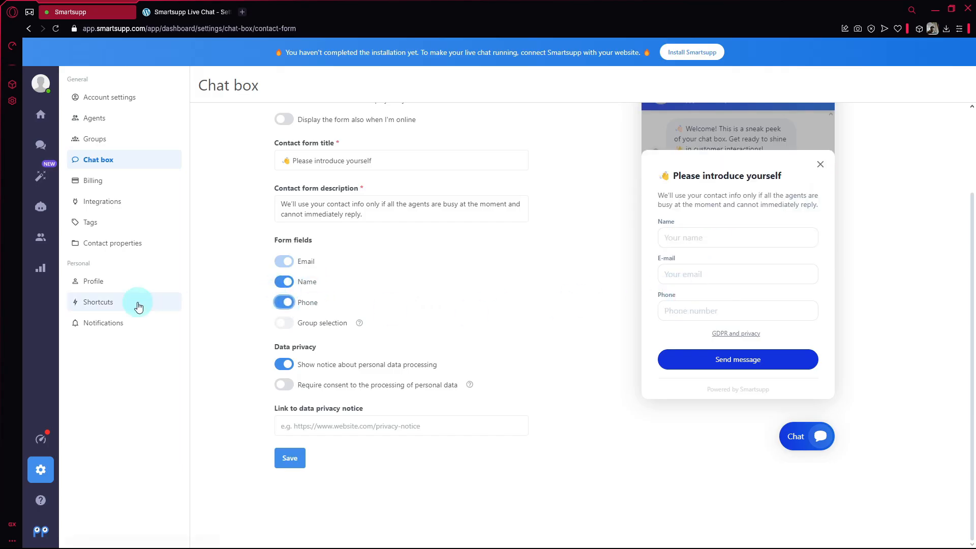
{"action": "left_click", "coordinate": [284, 304]}
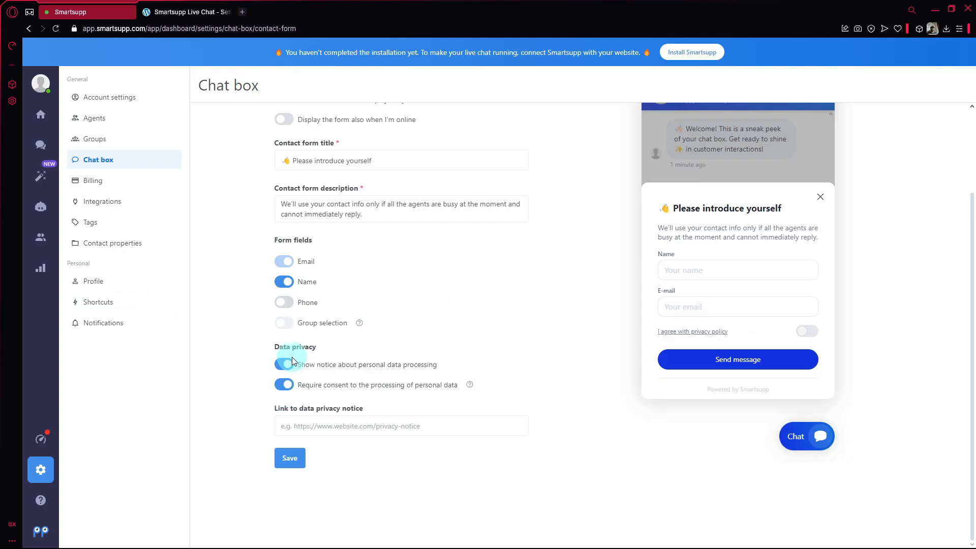
{"action": "scroll", "coordinate": [464, 356], "scroll_direction": "up", "scroll_amount": 3}
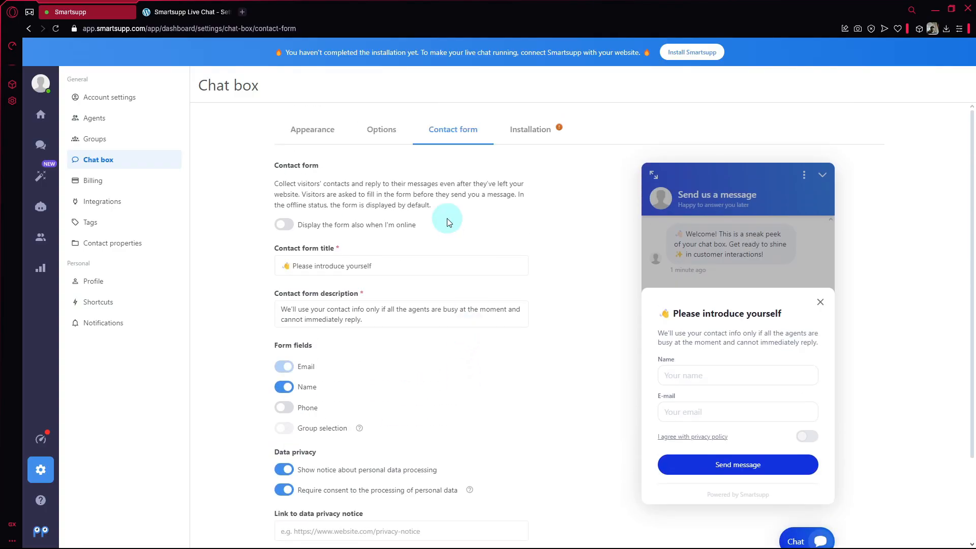
{"action": "left_click", "coordinate": [535, 128]}
Step: Discard the unsaved form changes and highlight the WordPress login installation step
{"action": "left_click", "coordinate": [541, 87]}
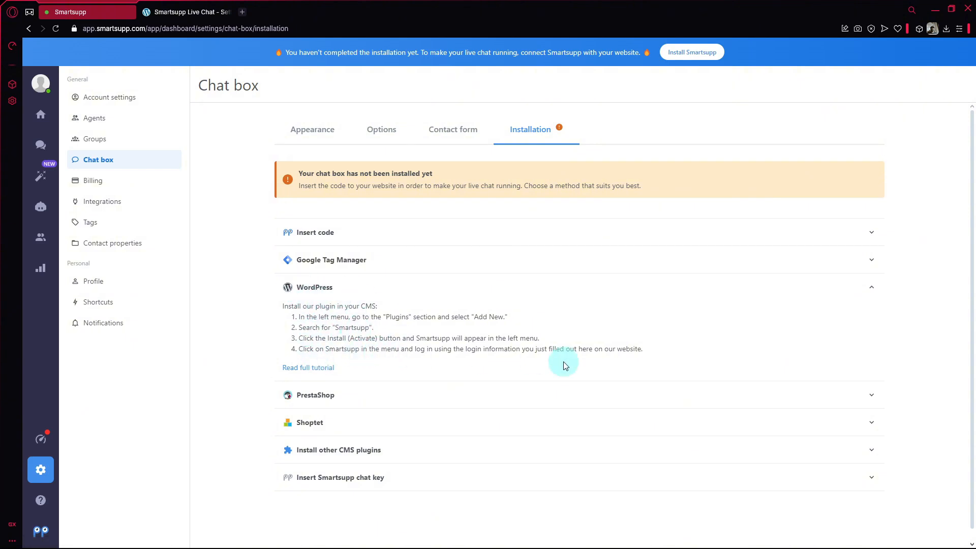
{"action": "left_click_drag", "start_coordinate": [655, 351], "coordinate": [618, 363]}
{"action": "left_click", "coordinate": [376, 345]}
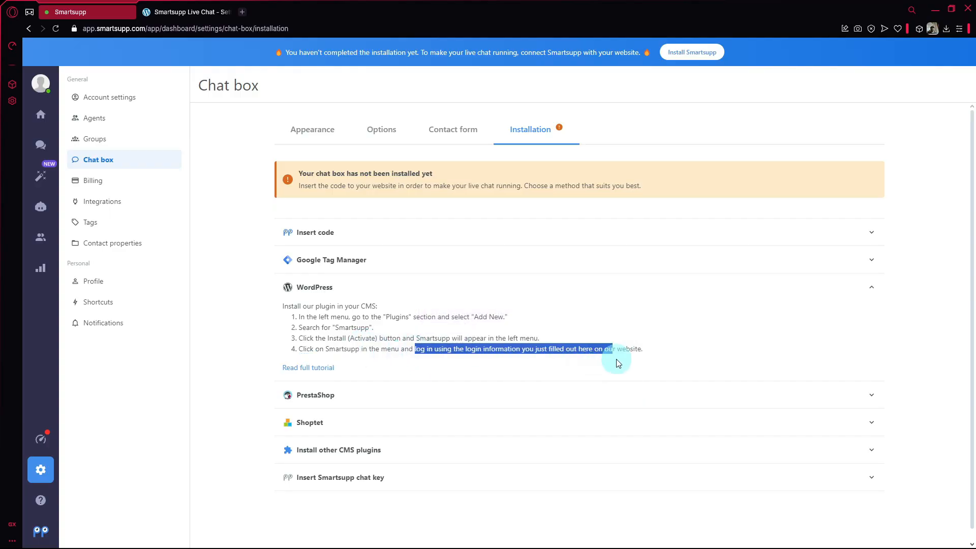
Step: Compare the WordPress Smartsupp signup page with the Smartsupp installation instructions
{"action": "left_click", "coordinate": [188, 11]}
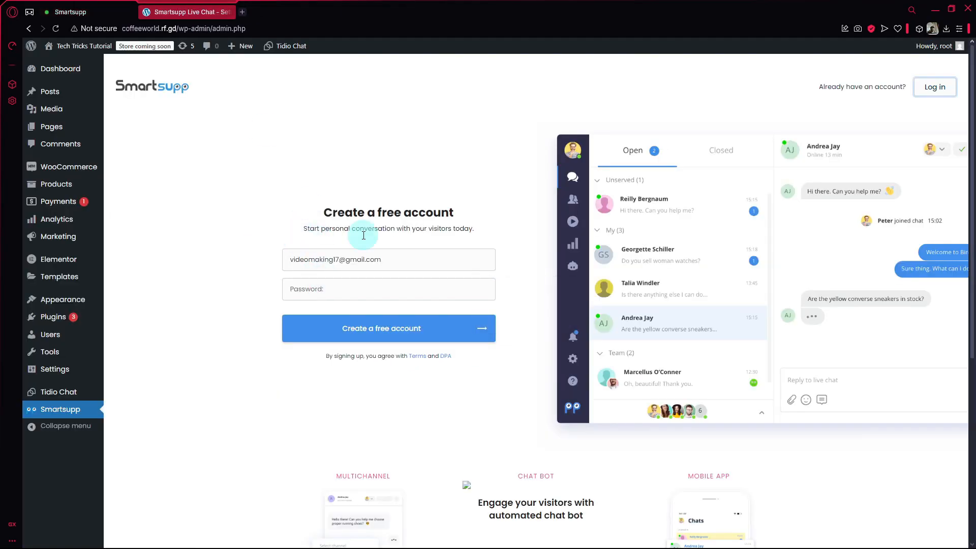
{"action": "left_click", "coordinate": [70, 12]}
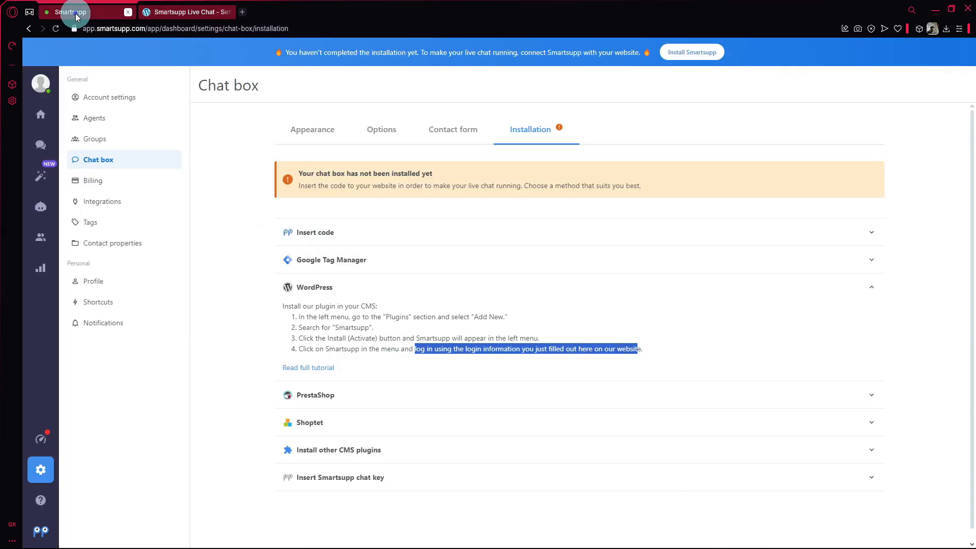
{"action": "left_click", "coordinate": [173, 7]}
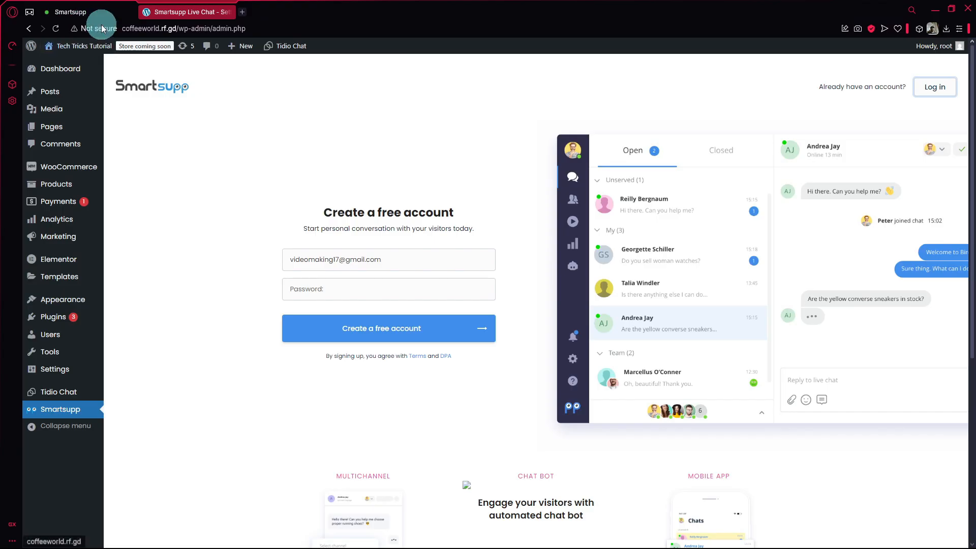
{"action": "left_click", "coordinate": [70, 12]}
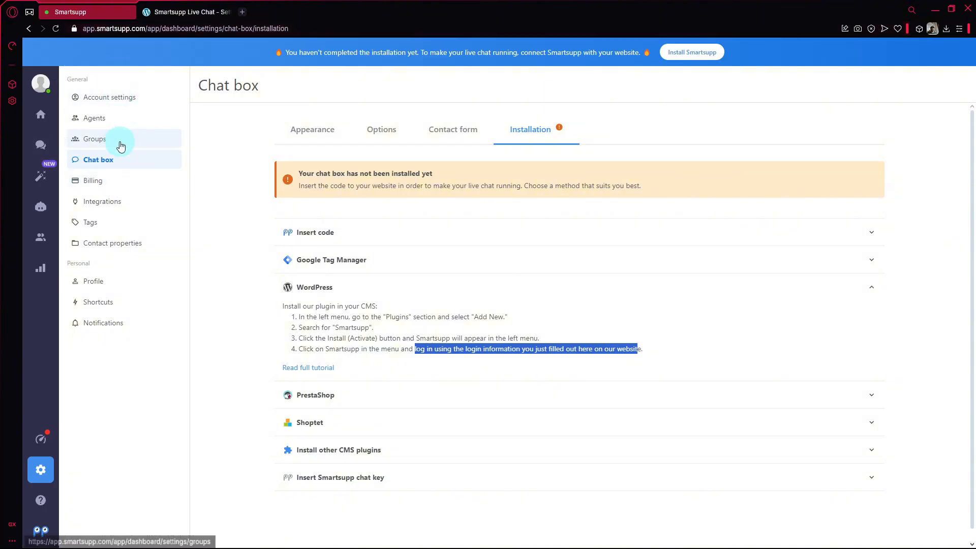
Step: Look at the open and resolved conversations in the inbox, then go back to SmartHub home
{"action": "left_click", "coordinate": [41, 145]}
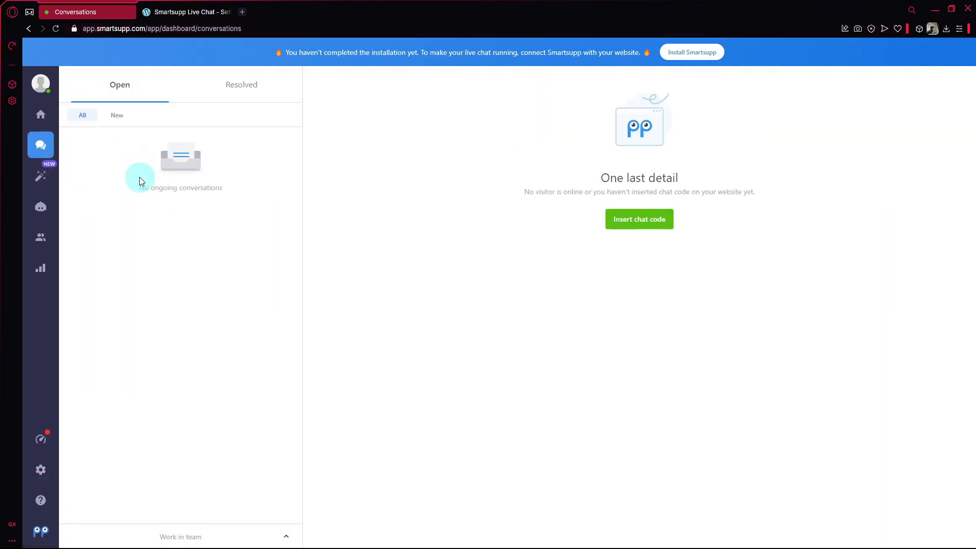
{"action": "left_click", "coordinate": [208, 90]}
{"action": "left_click", "coordinate": [127, 87]}
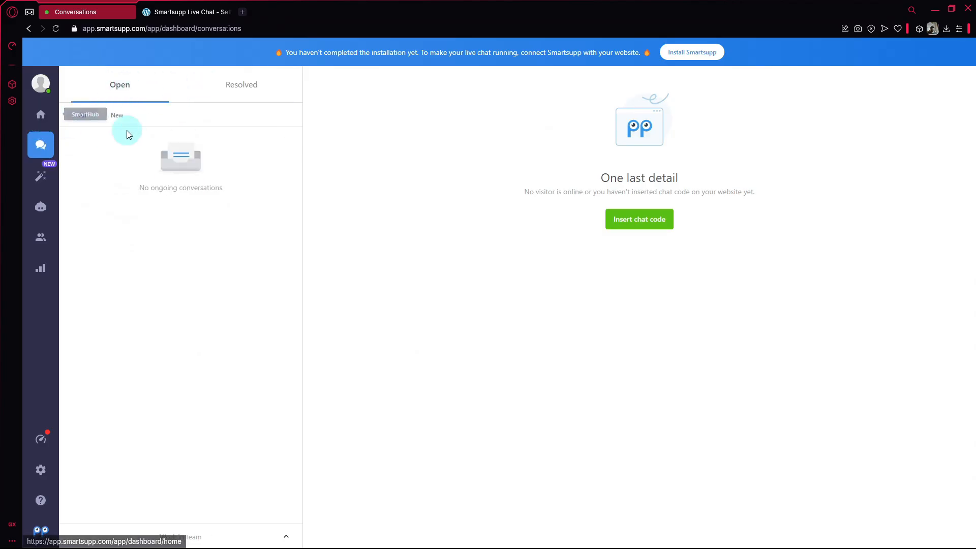
{"action": "left_click", "coordinate": [40, 115]}
Step: Browse the list of automation templates
{"action": "left_click", "coordinate": [40, 204]}
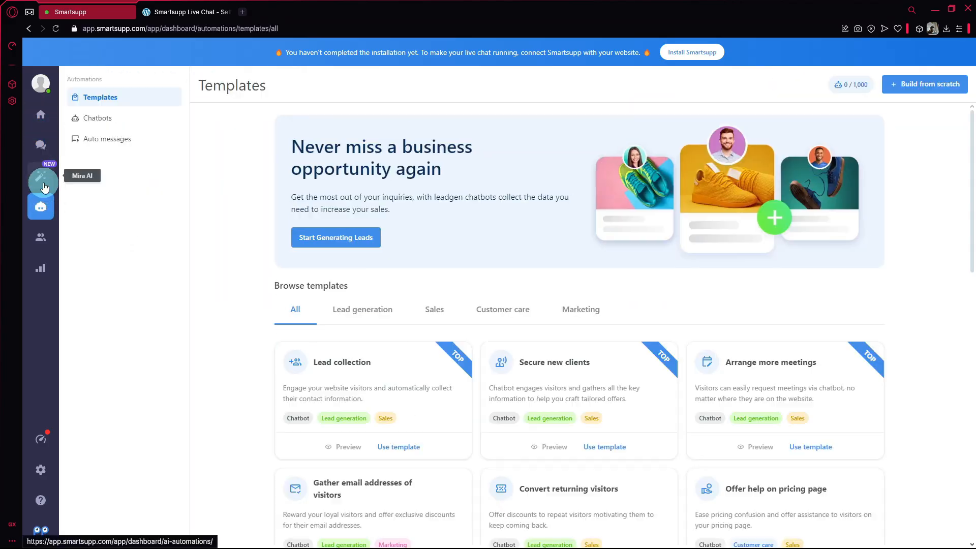
{"action": "scroll", "coordinate": [447, 268], "scroll_direction": "down", "scroll_amount": 6}
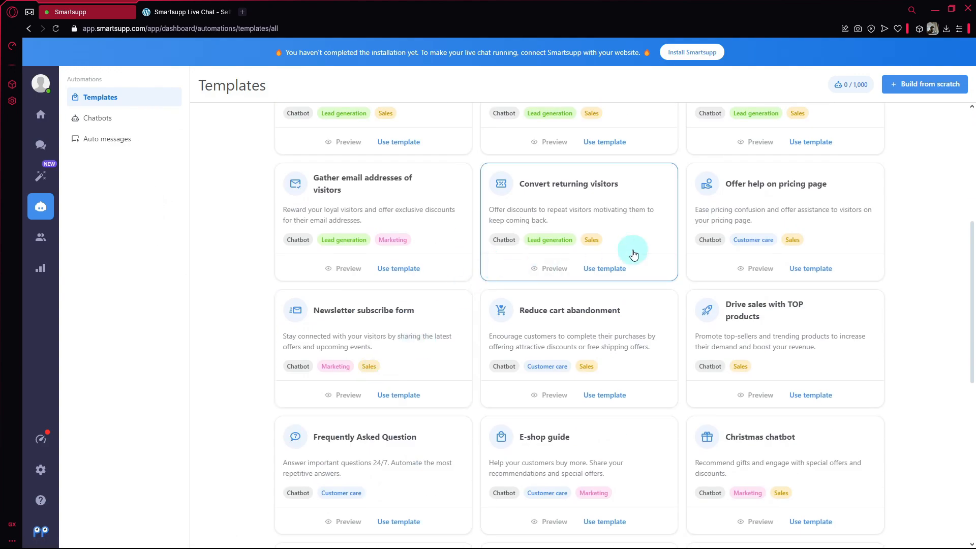
{"action": "scroll", "coordinate": [636, 260], "scroll_direction": "down", "scroll_amount": 2}
{"action": "scroll", "coordinate": [631, 239], "scroll_direction": "up", "scroll_amount": 5}
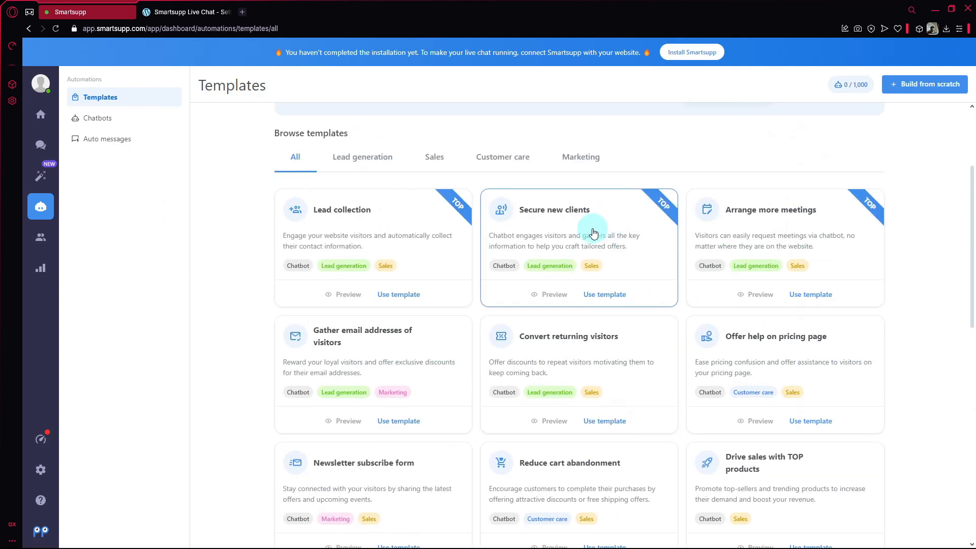
{"action": "scroll", "coordinate": [590, 234], "scroll_direction": "down", "scroll_amount": 4}
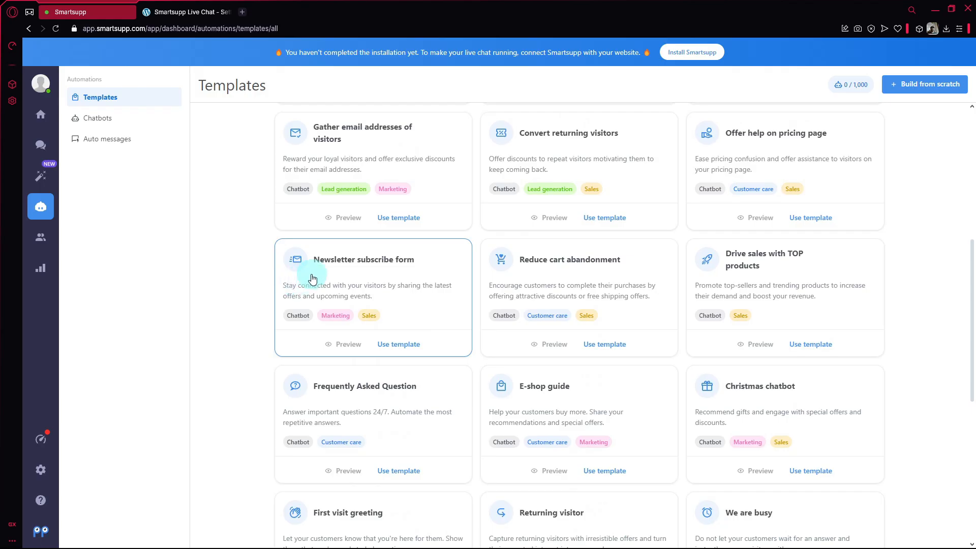
{"action": "scroll", "coordinate": [330, 377], "scroll_direction": "down", "scroll_amount": 2}
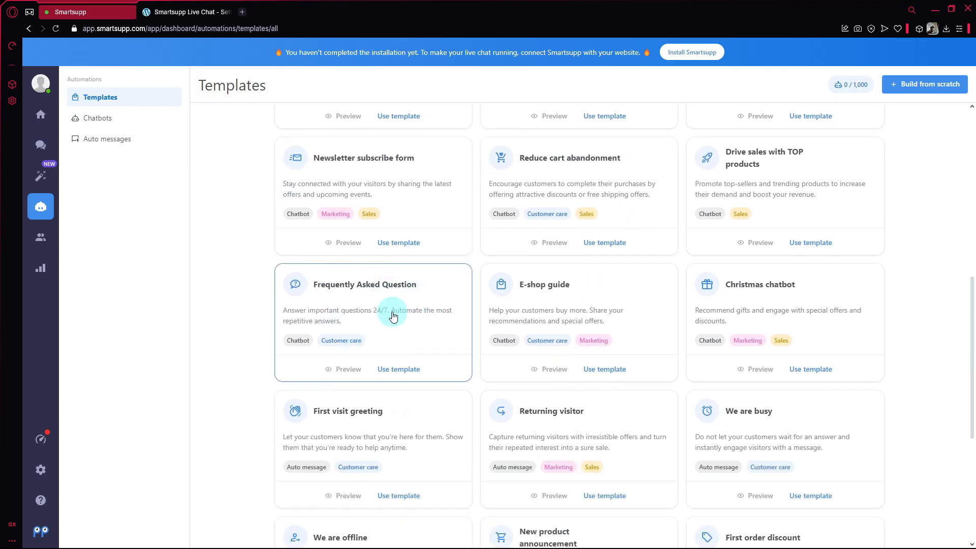
{"action": "scroll", "coordinate": [392, 333], "scroll_direction": "down", "scroll_amount": 5}
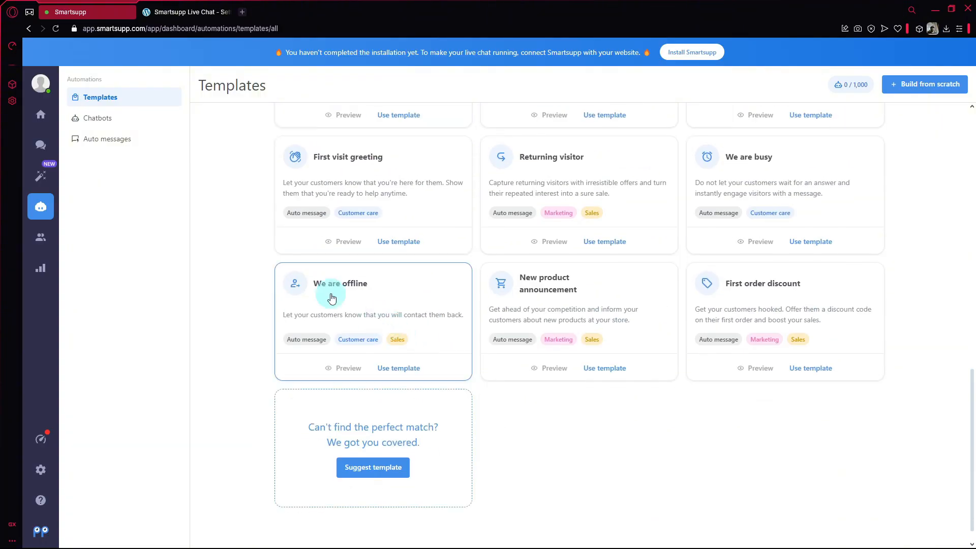
{"action": "scroll", "coordinate": [279, 345], "scroll_direction": "up", "scroll_amount": 8}
Step: Start the Mira AI onboarding wizard, then exit it to reach the Customers visitor list
{"action": "left_click", "coordinate": [32, 168]}
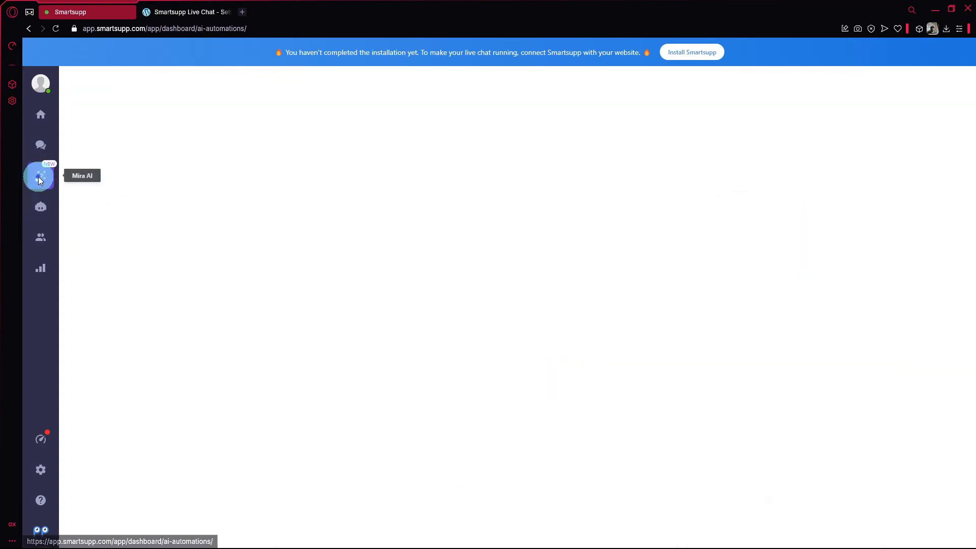
{"action": "left_click", "coordinate": [461, 304]}
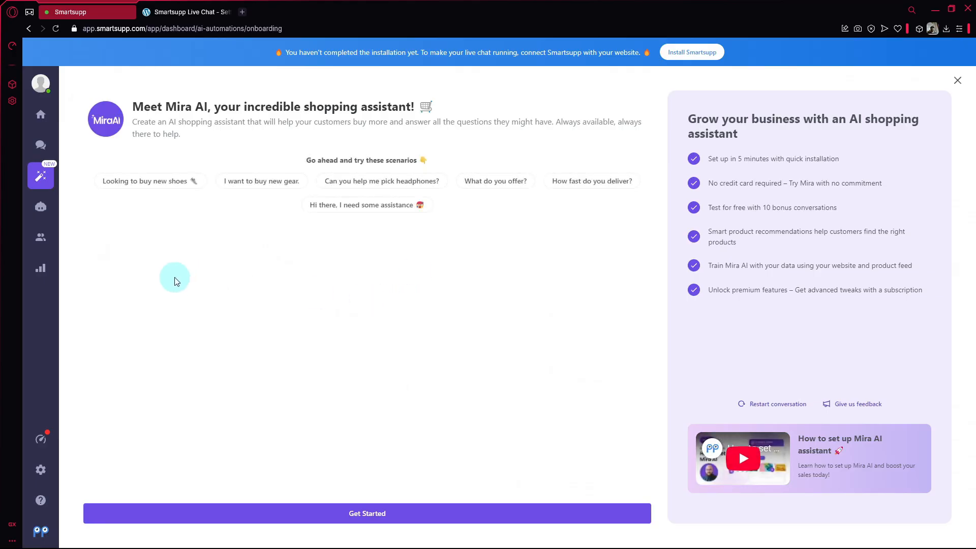
{"action": "left_click", "coordinate": [39, 242]}
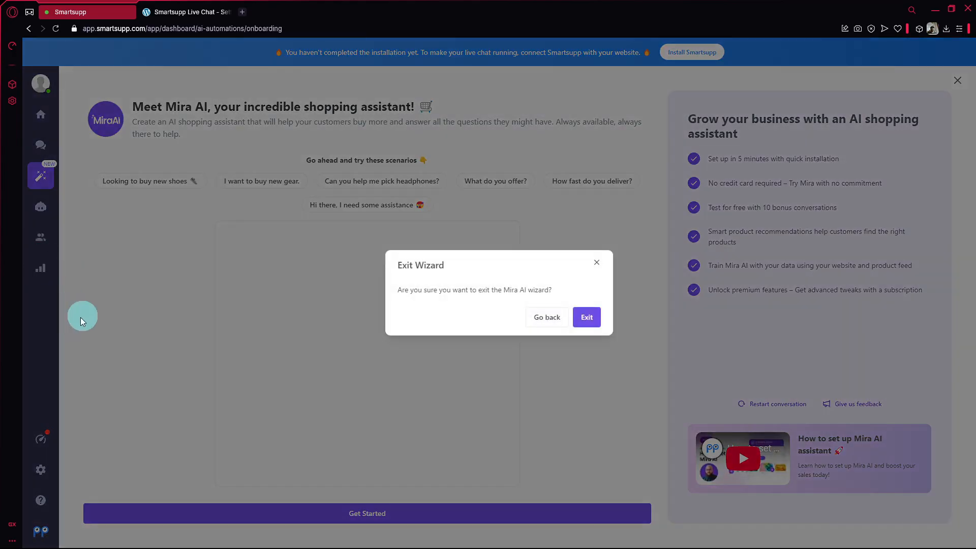
{"action": "left_click", "coordinate": [589, 308]}
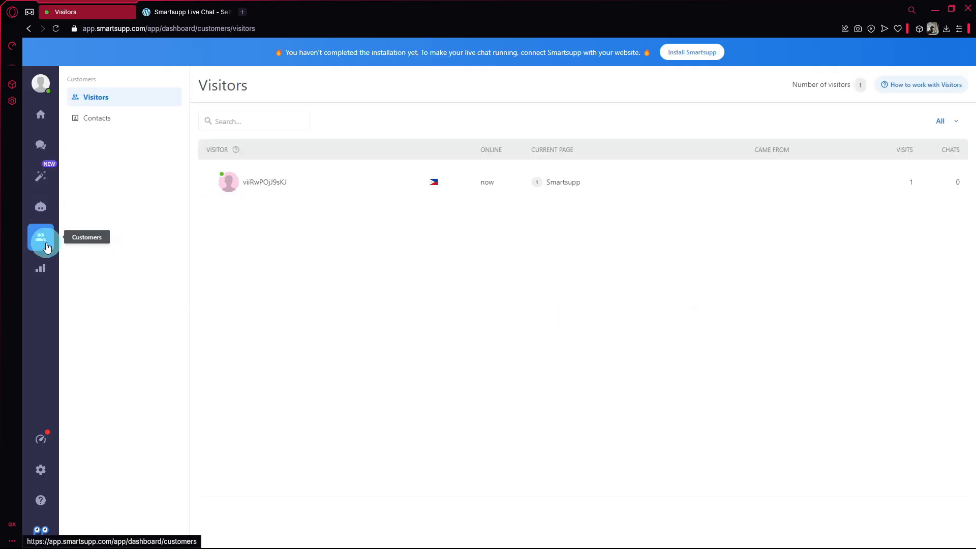
Step: View the saved contacts, conversation statistics and trial plan usage limits, then go back to SmartHub home
{"action": "left_click", "coordinate": [106, 126]}
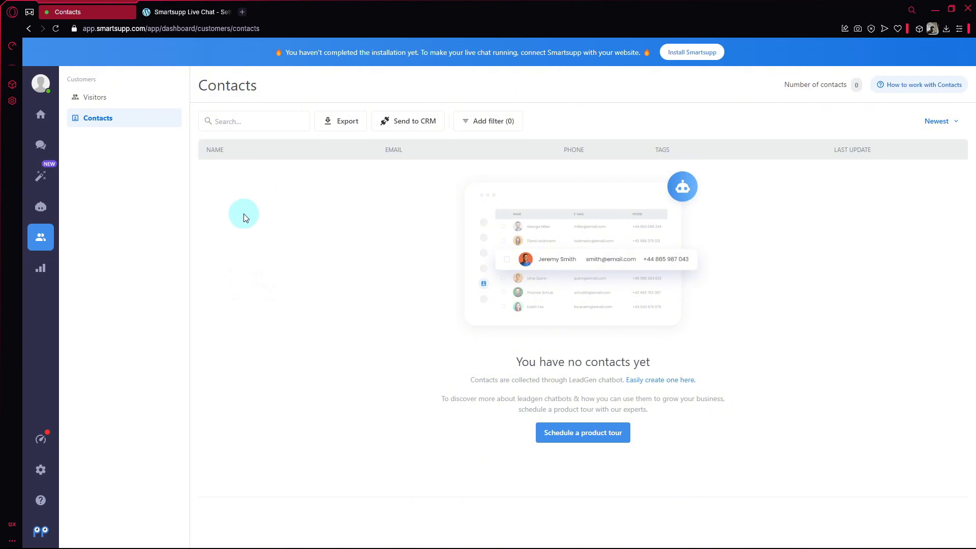
{"action": "left_click", "coordinate": [41, 267]}
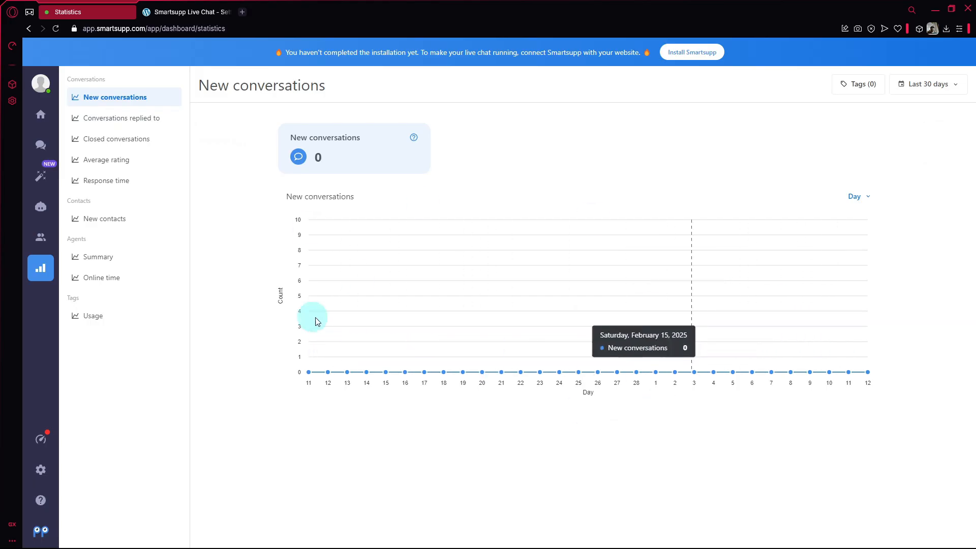
{"action": "left_click", "coordinate": [38, 441]}
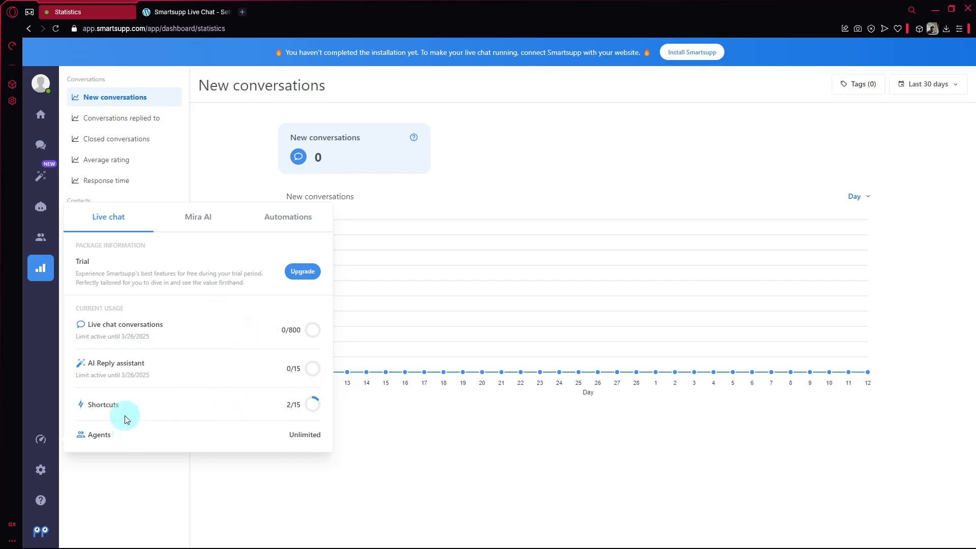
{"action": "left_click", "coordinate": [39, 119]}
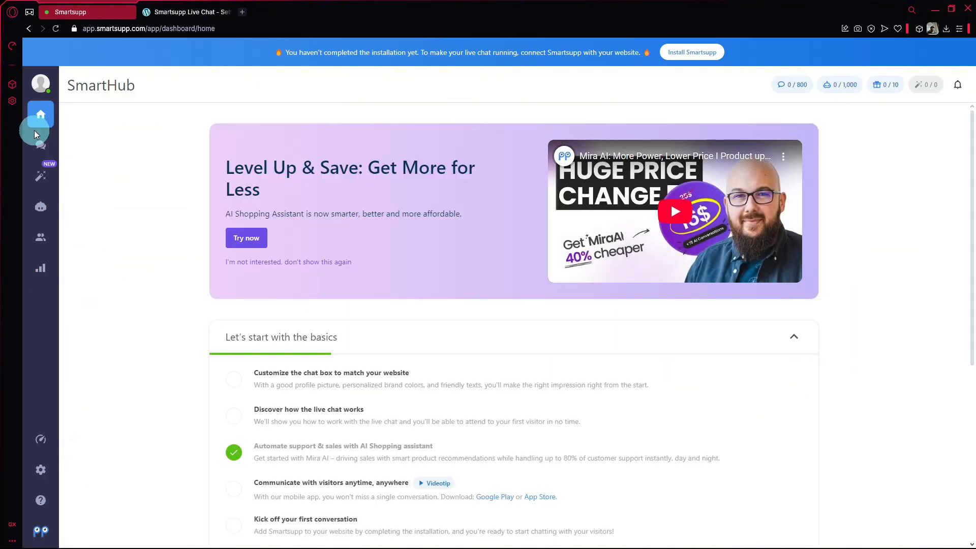